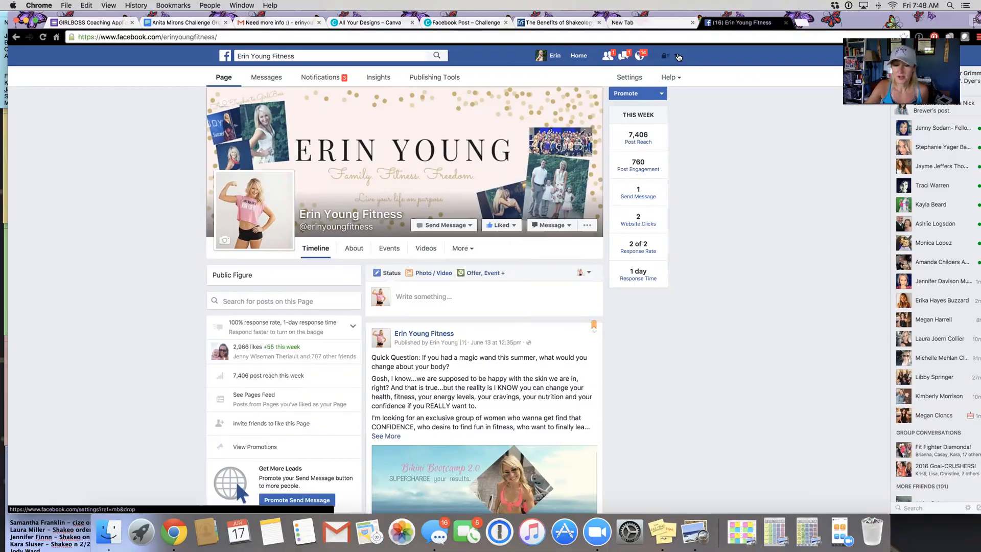
pyautogui.click(678, 56)
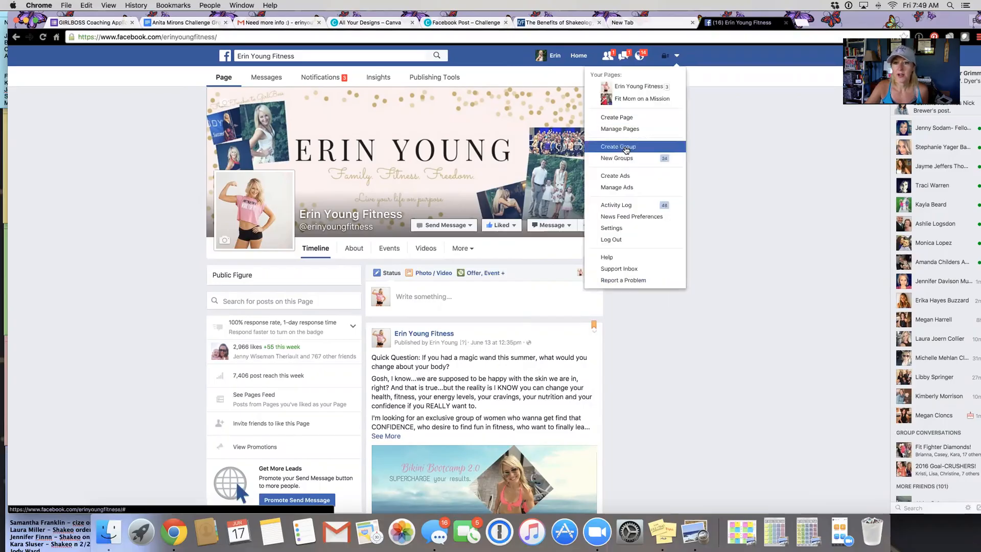
pyautogui.click(620, 177)
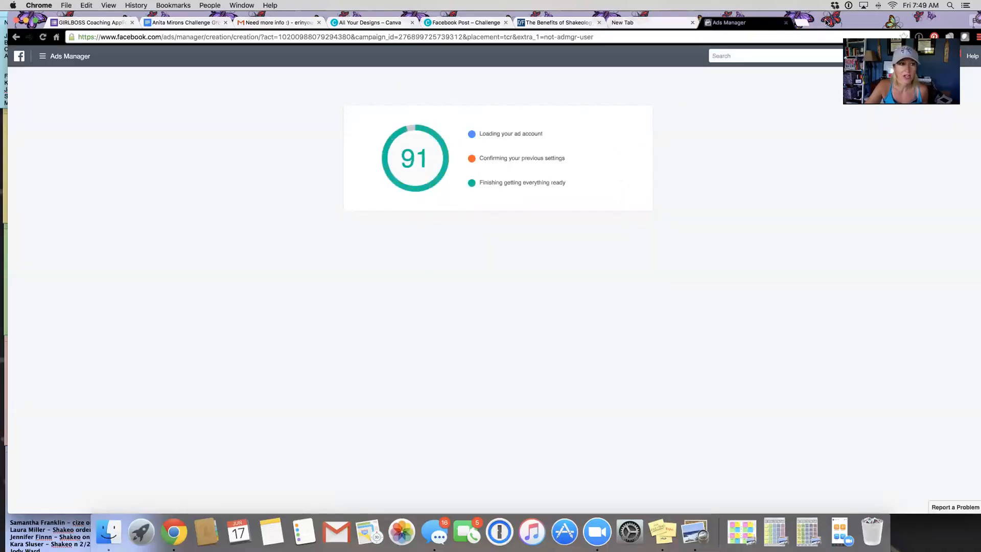
pyautogui.moveTo(826, 22); pyautogui.dragTo(822, 23)
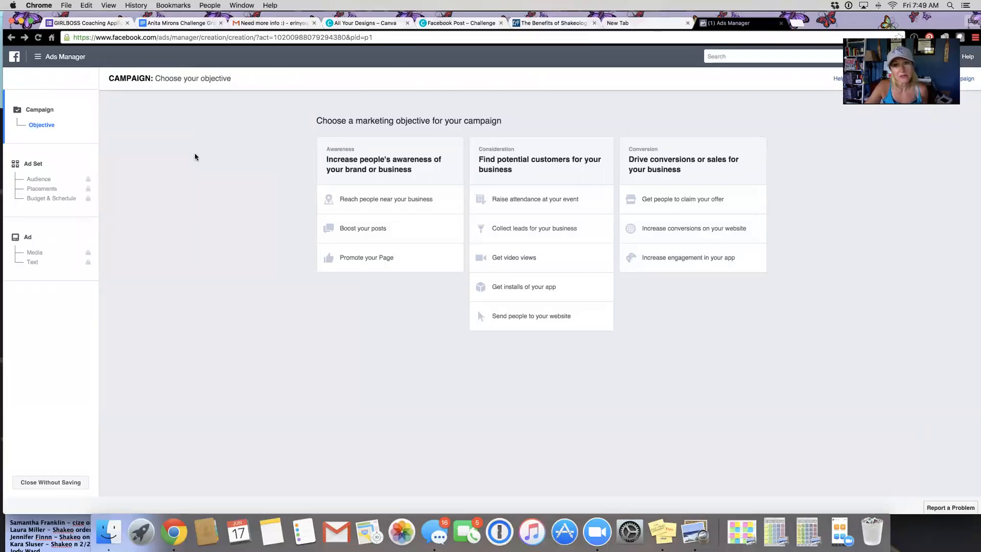
pyautogui.click(39, 58)
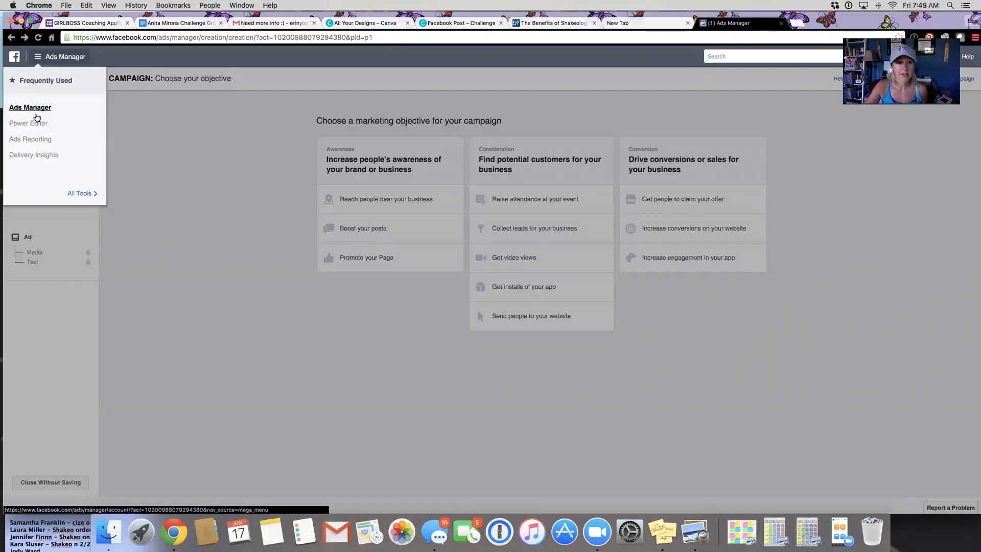
pyautogui.click(182, 198)
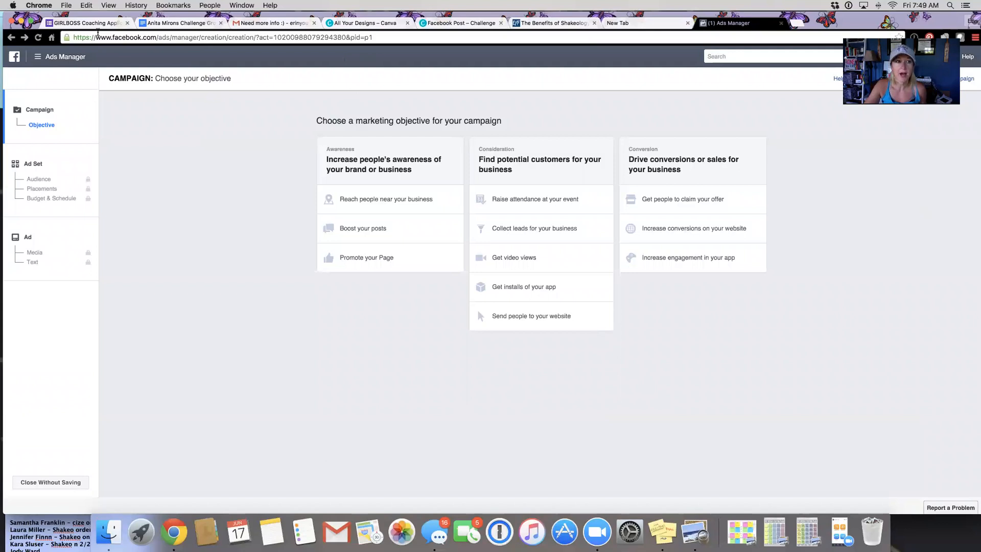
pyautogui.click(36, 61)
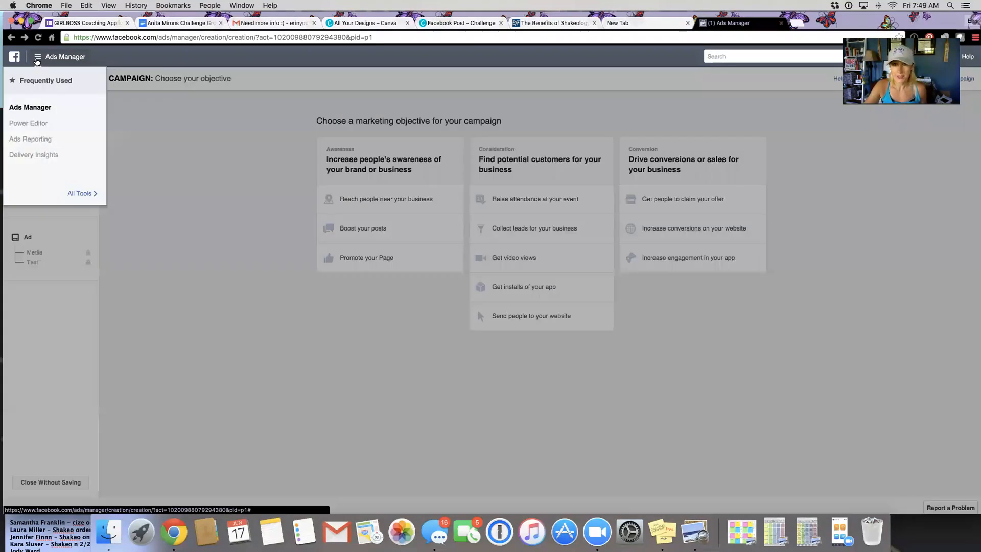
pyautogui.click(192, 237)
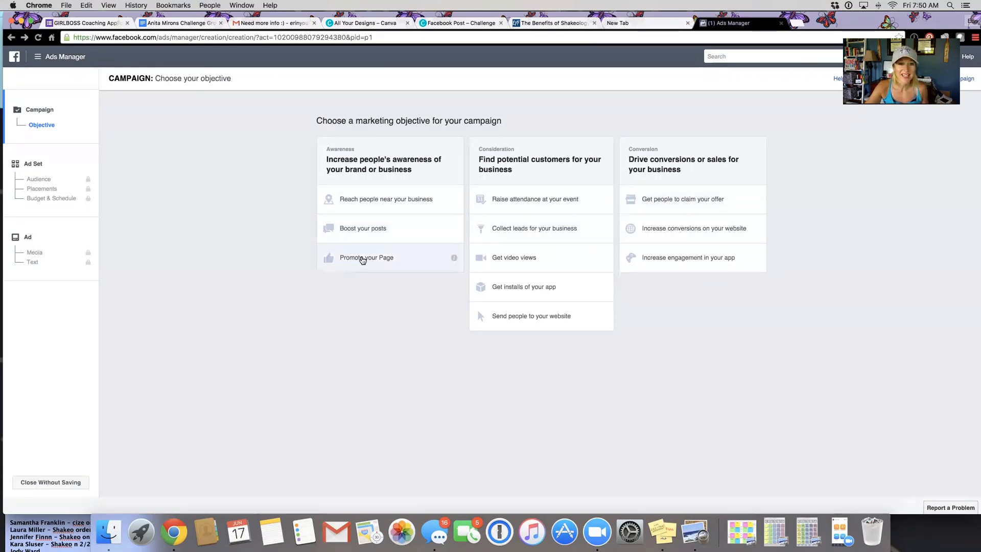
# Step: Choose the Promote your Page objective, name the campaign "Page Likes June 17" and continue to the ad set
pyautogui.click(362, 258)
pyautogui.scroll(-2, 361, 260)
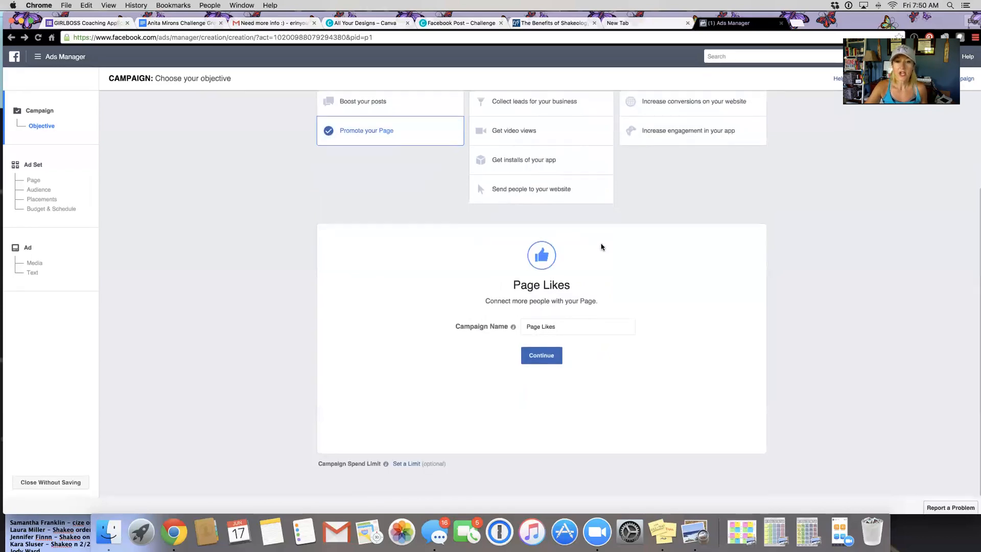
pyautogui.click(562, 324)
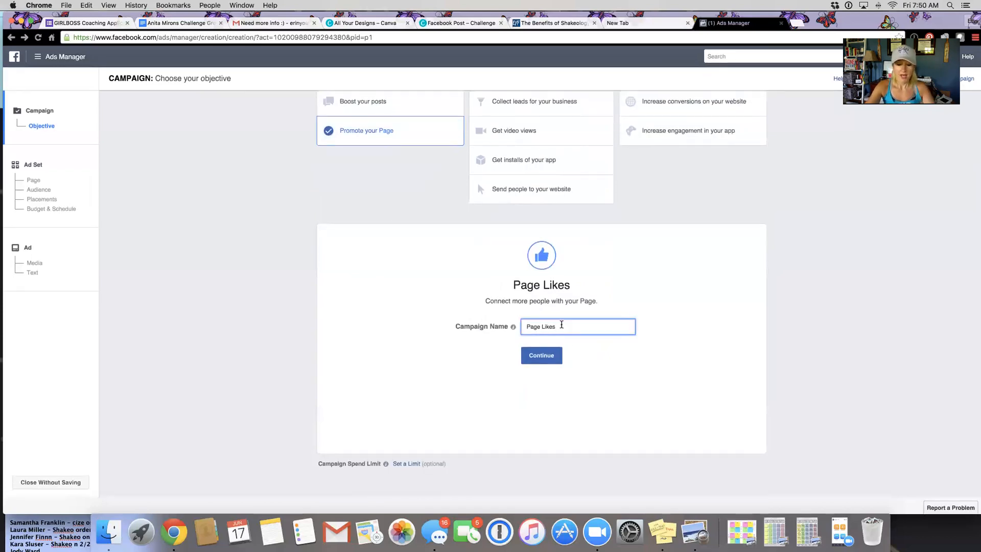
pyautogui.write('June 17')
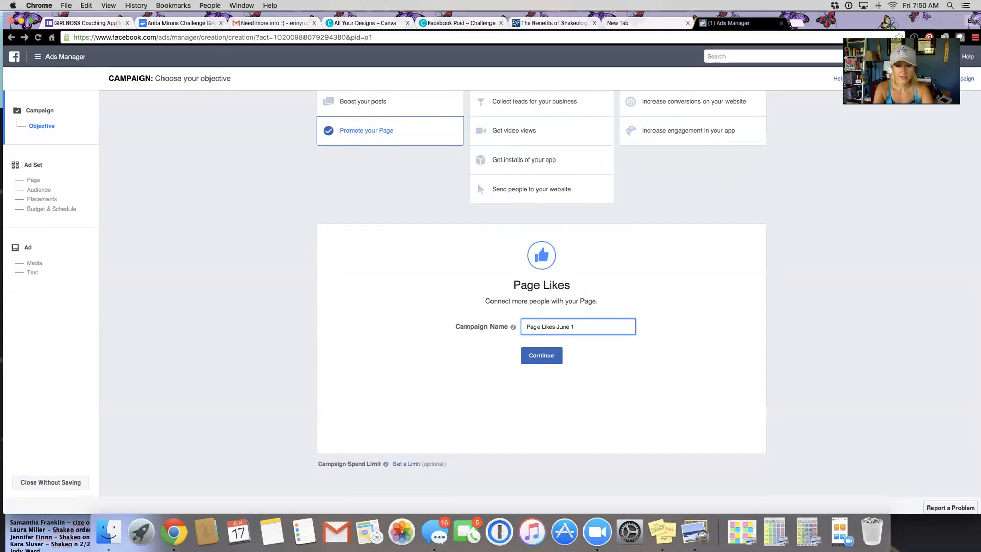
pyautogui.click(539, 361)
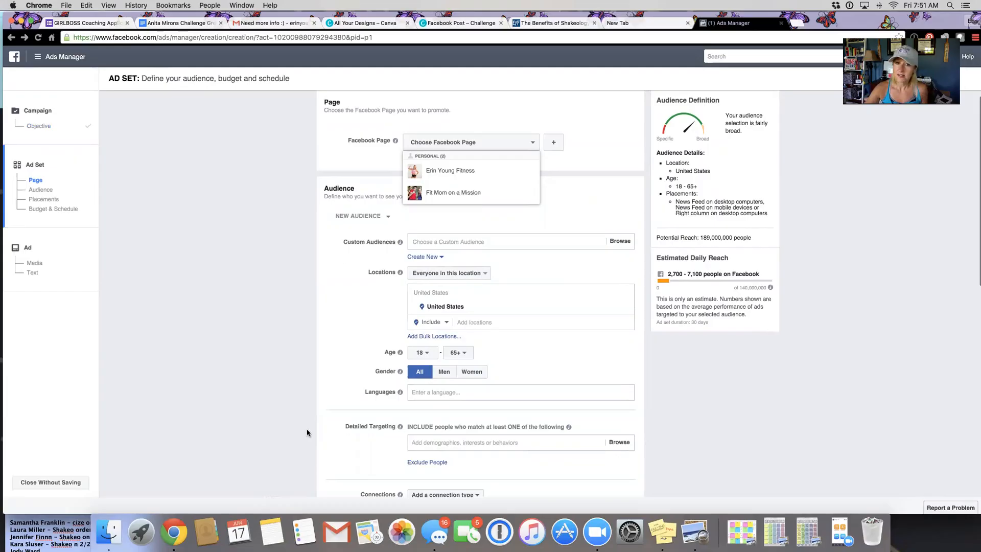
# Step: Select the owner's fitness Page as the Facebook Page to promote in the ad set
pyautogui.click(251, 391)
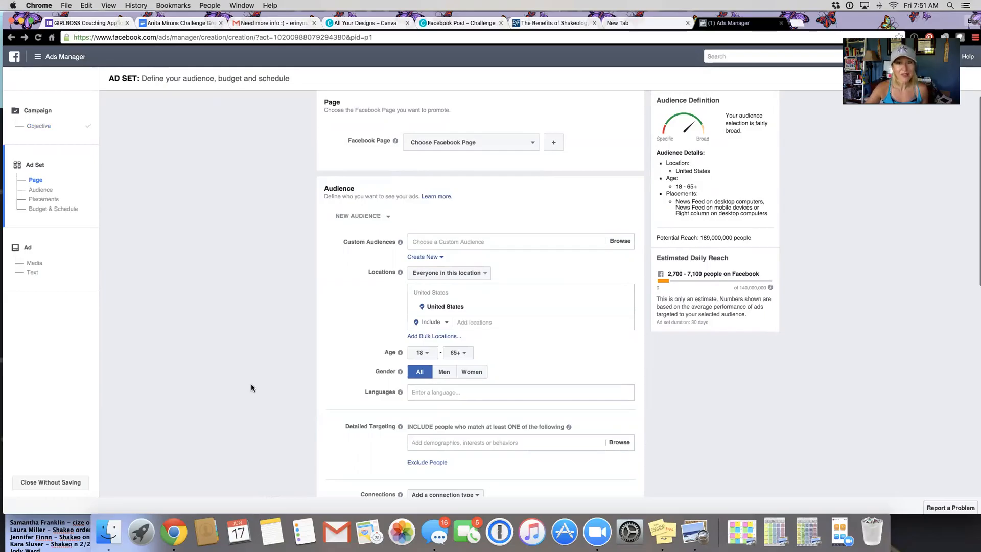
pyautogui.click(483, 144)
pyautogui.click(472, 171)
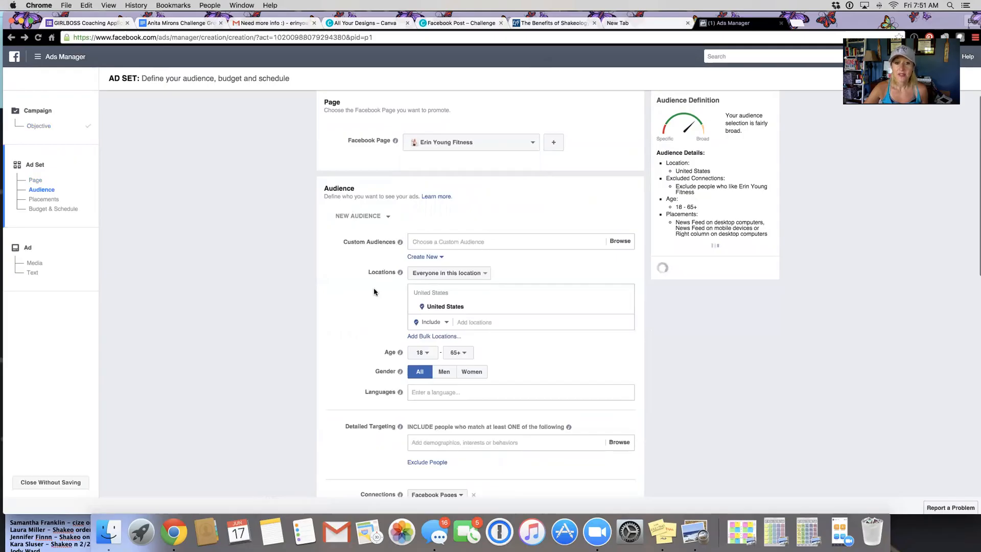
# Step: Review the saved audiences and their targeting details without applying one to the ad set
pyautogui.scroll(-2, 408, 370)
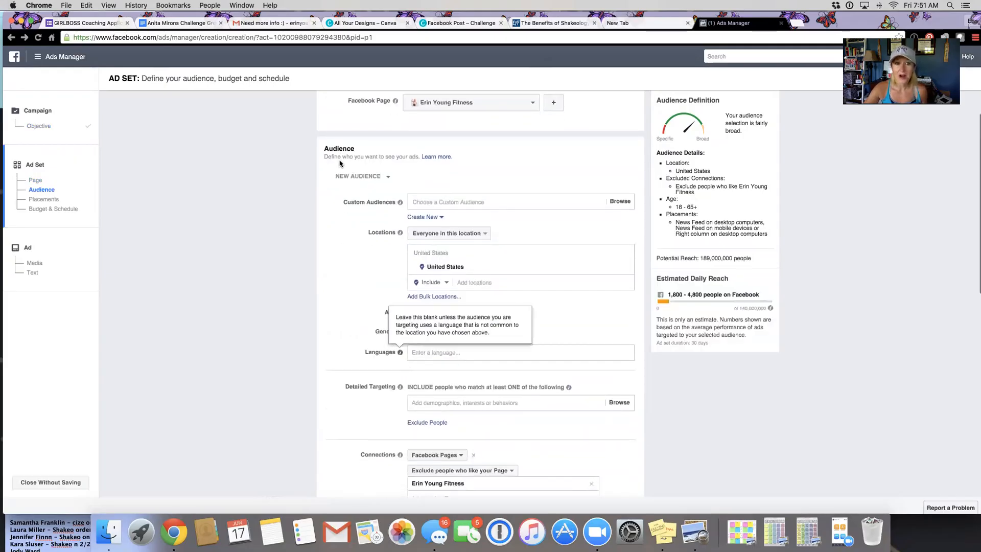
pyautogui.scroll(-1, 359, 346)
pyautogui.scroll(-2, 359, 346)
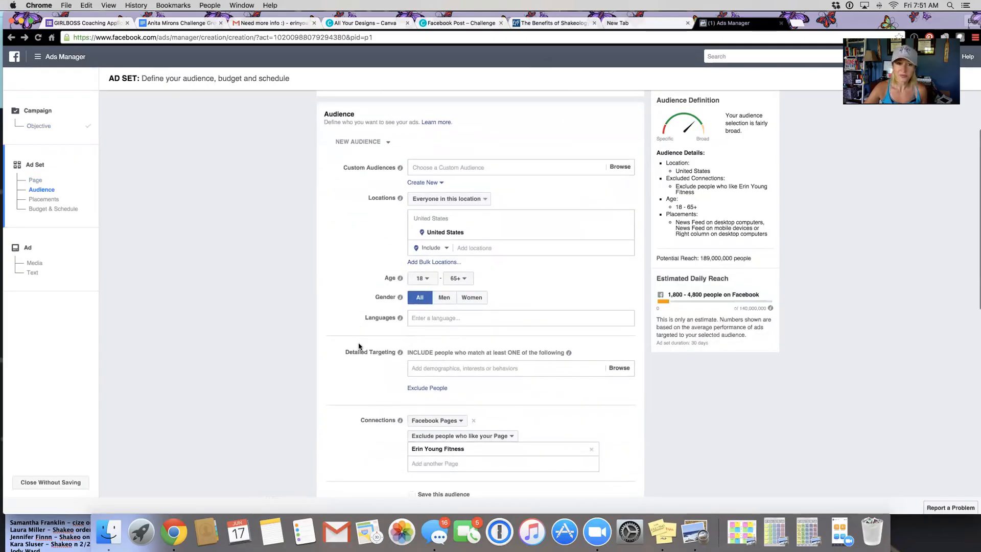
pyautogui.click(386, 146)
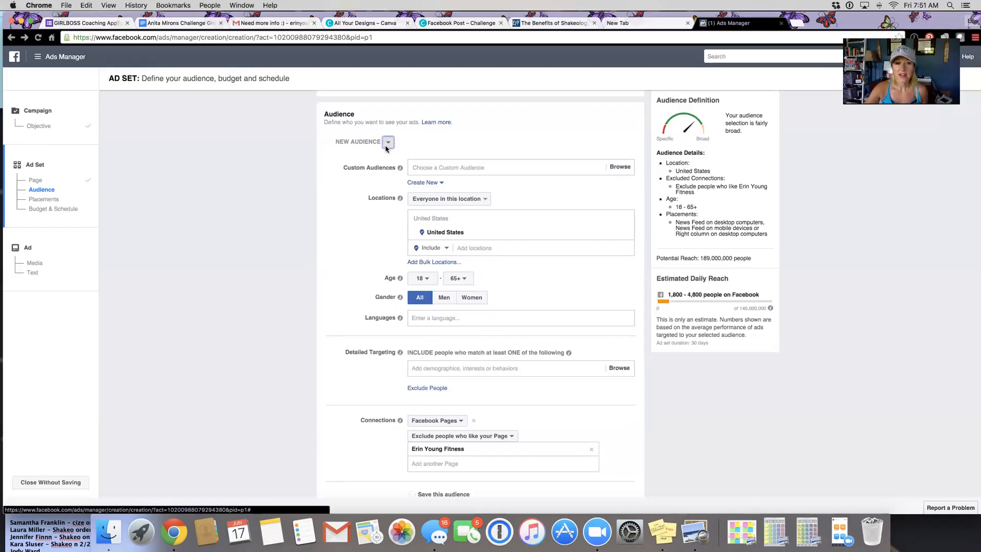
pyautogui.scroll(-2, 413, 193)
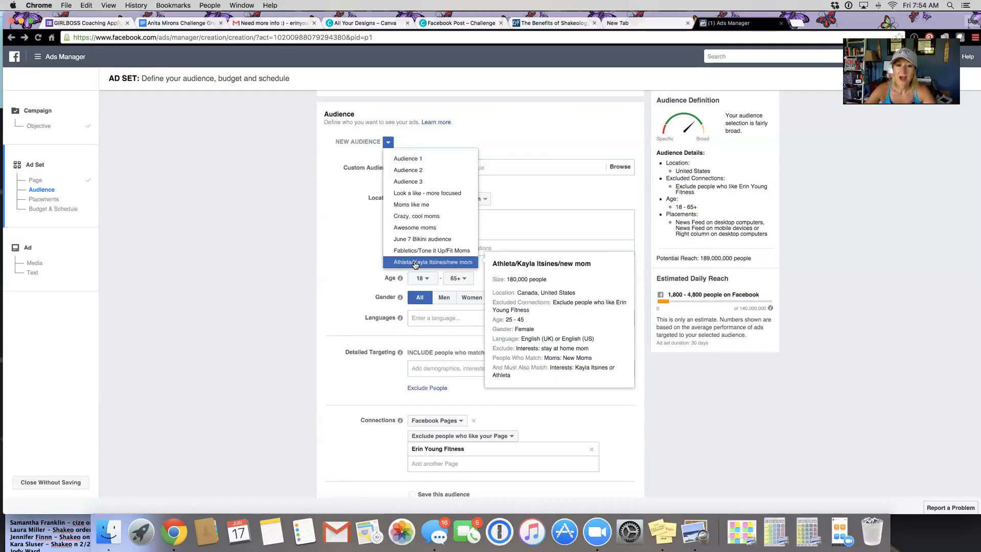
pyautogui.click(358, 271)
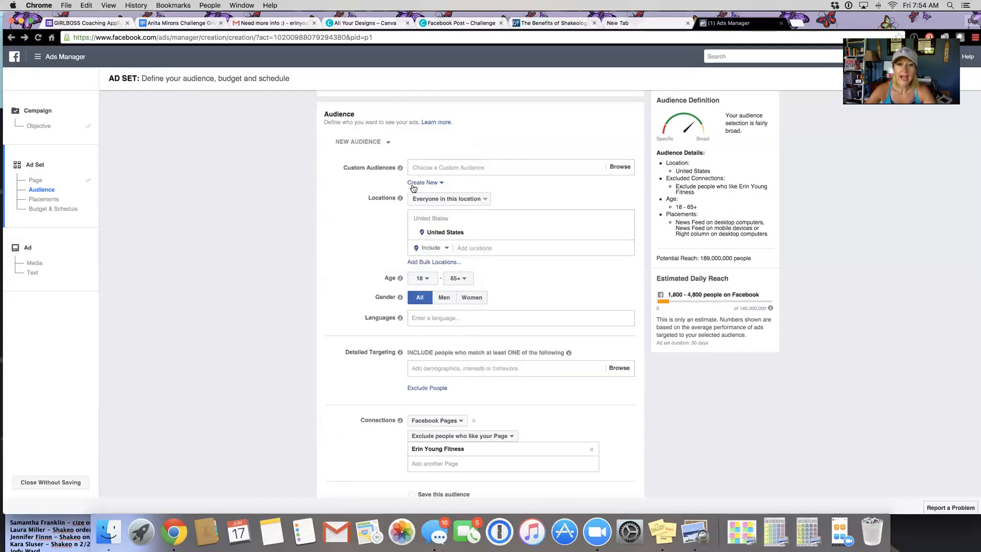
# Step: Add the country Canada to the audience's included locations alongside the United States
pyautogui.click(470, 247)
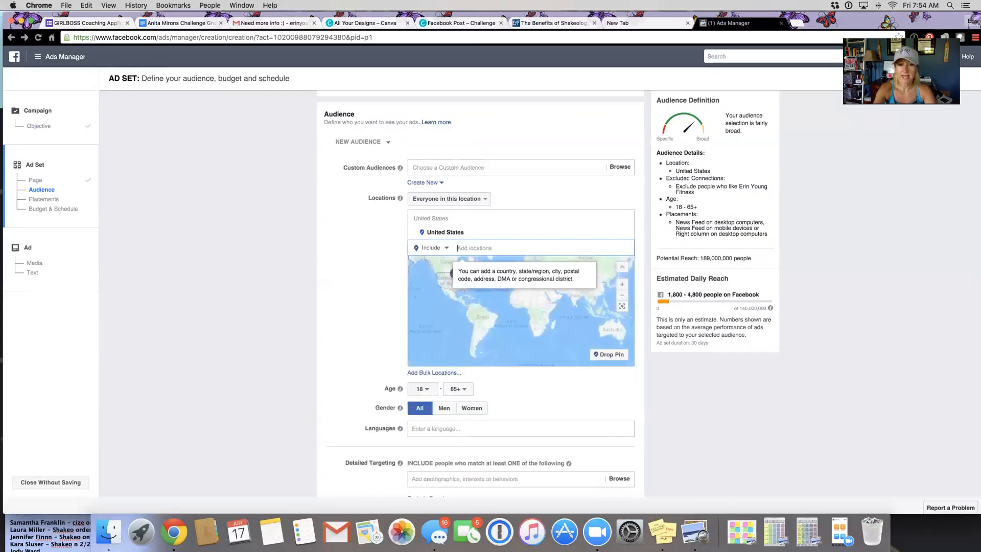
pyautogui.write('canda')
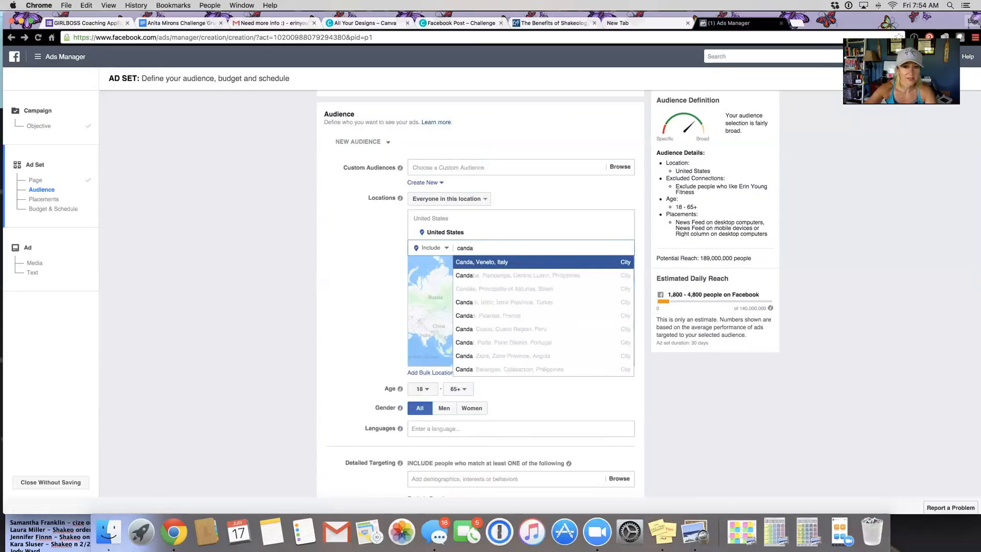
pyautogui.press('BackSpace')
pyautogui.press('BackSpace')
pyautogui.write('a')
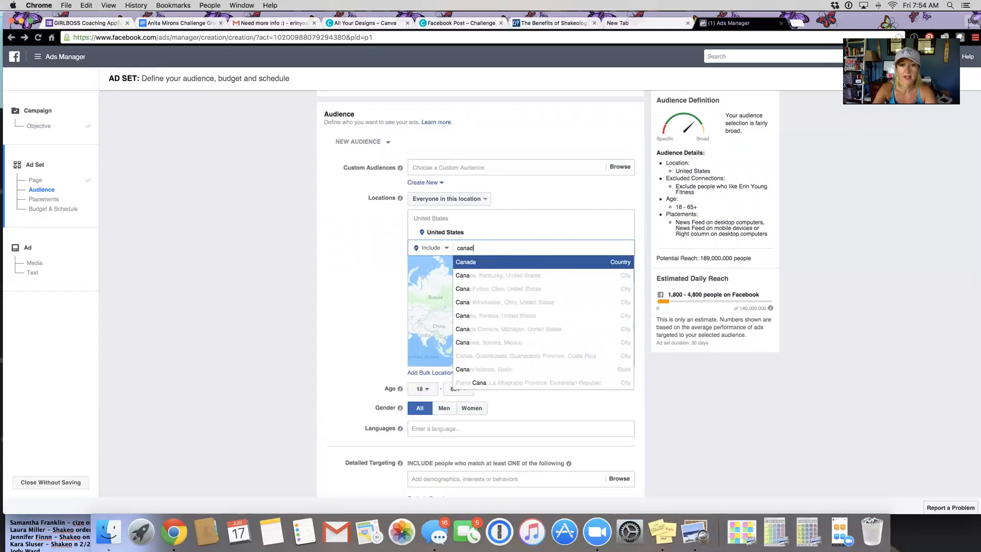
pyautogui.write('da')
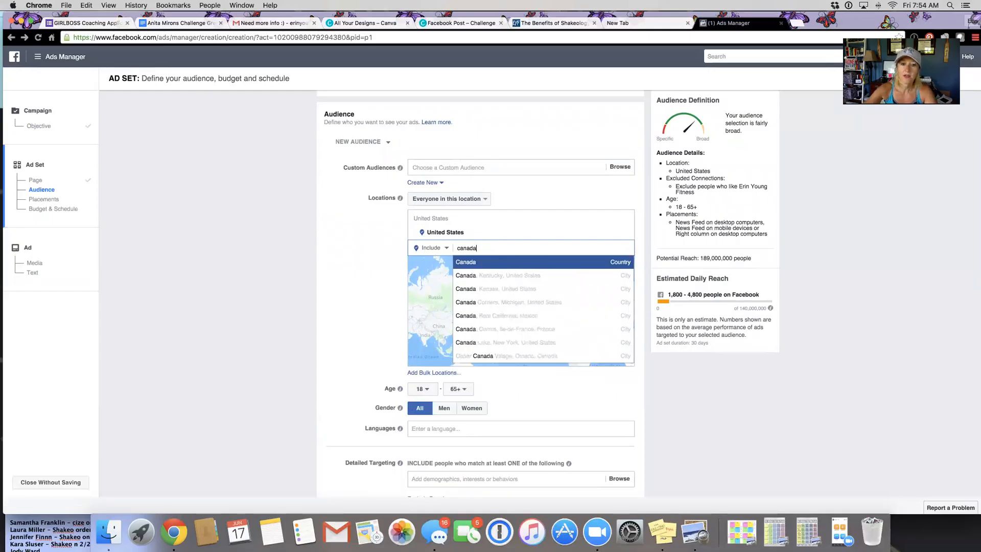
pyautogui.click(481, 263)
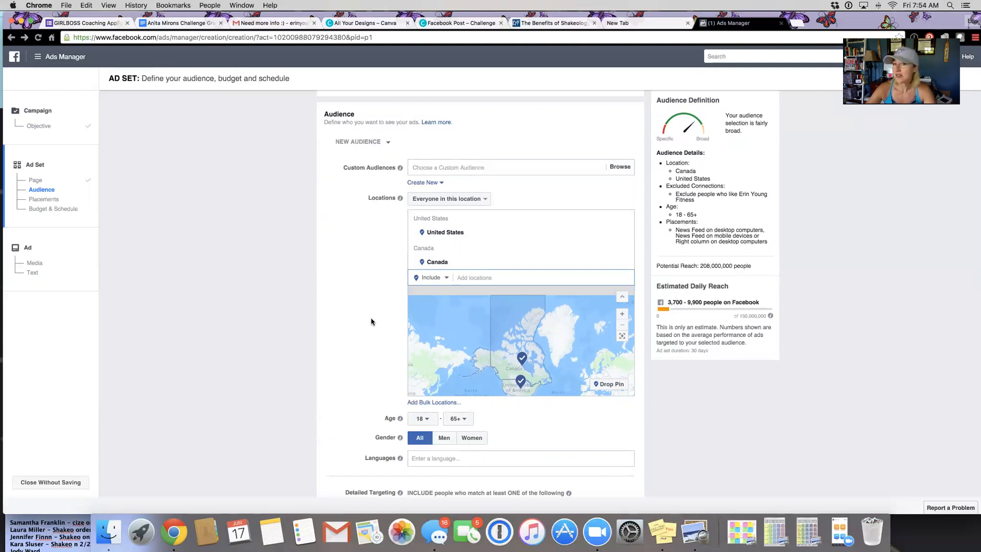
# Step: Set the audience's minimum age to 28
pyautogui.scroll(-2, 372, 321)
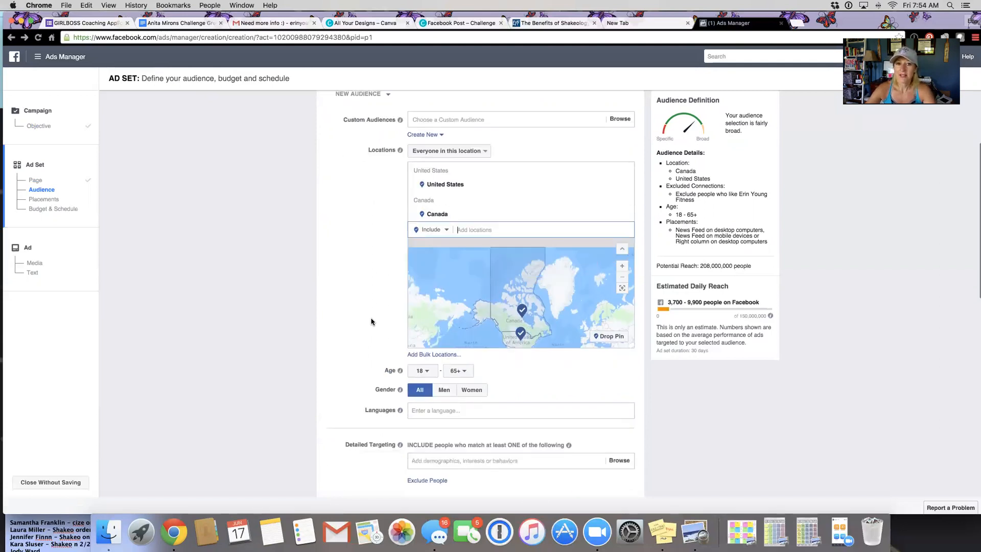
pyautogui.scroll(-2, 372, 322)
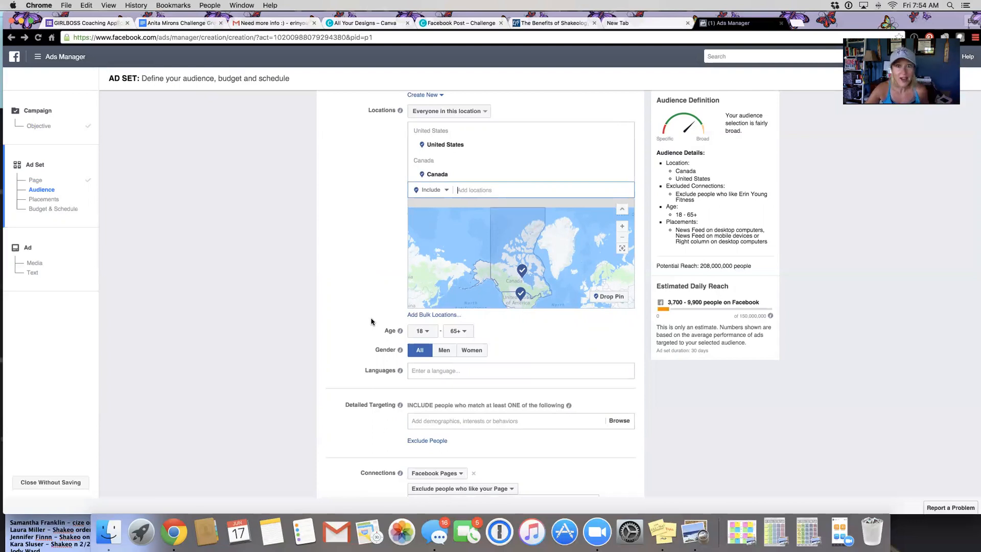
pyautogui.scroll(-3, 371, 321)
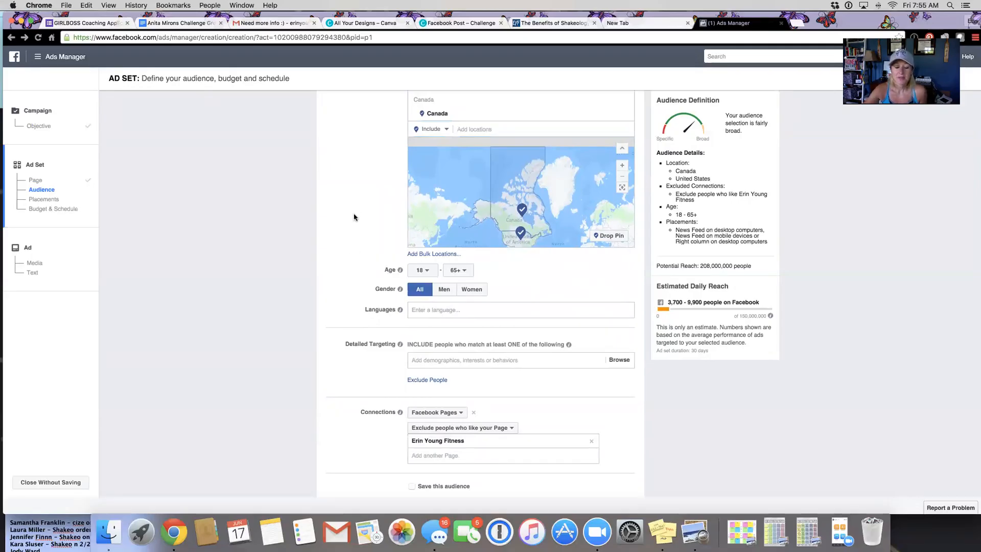
pyautogui.scroll(1, 360, 214)
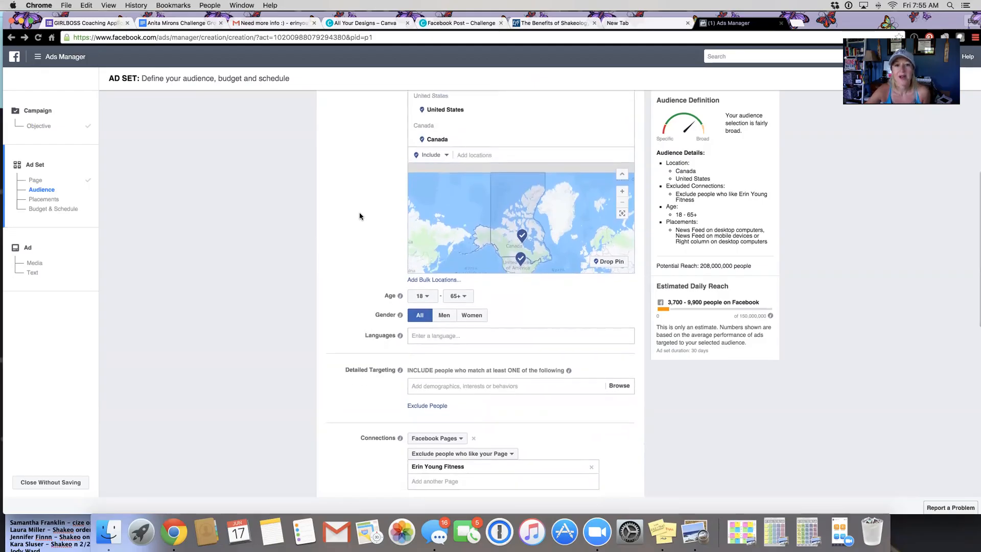
pyautogui.scroll(-1, 359, 216)
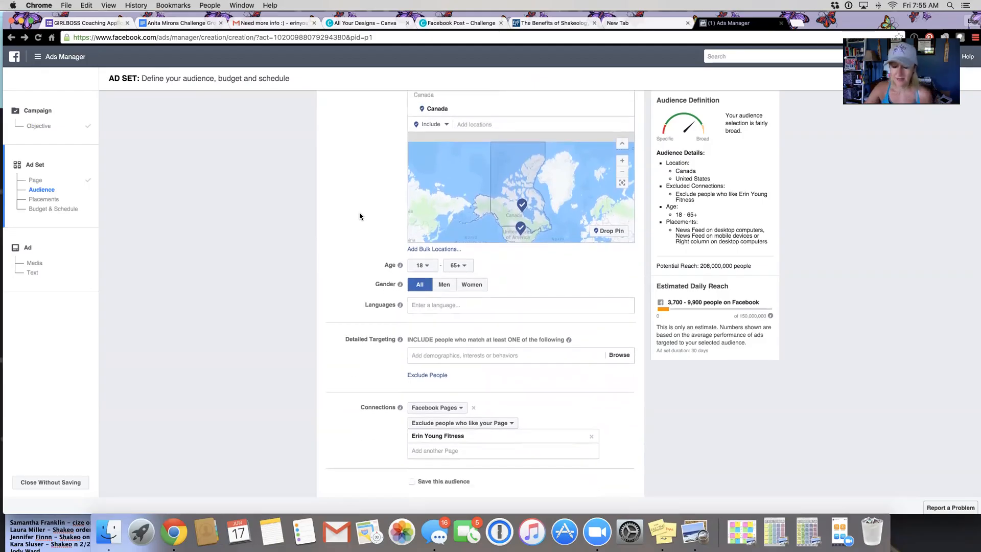
pyautogui.click(430, 266)
pyautogui.scroll(-3, 422, 342)
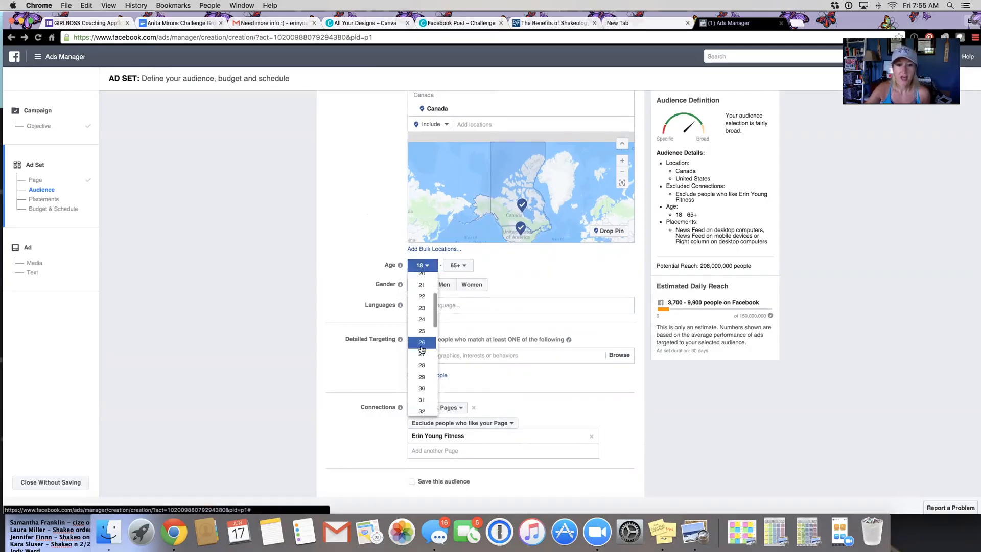
pyautogui.press('Down')
pyautogui.press('Down')
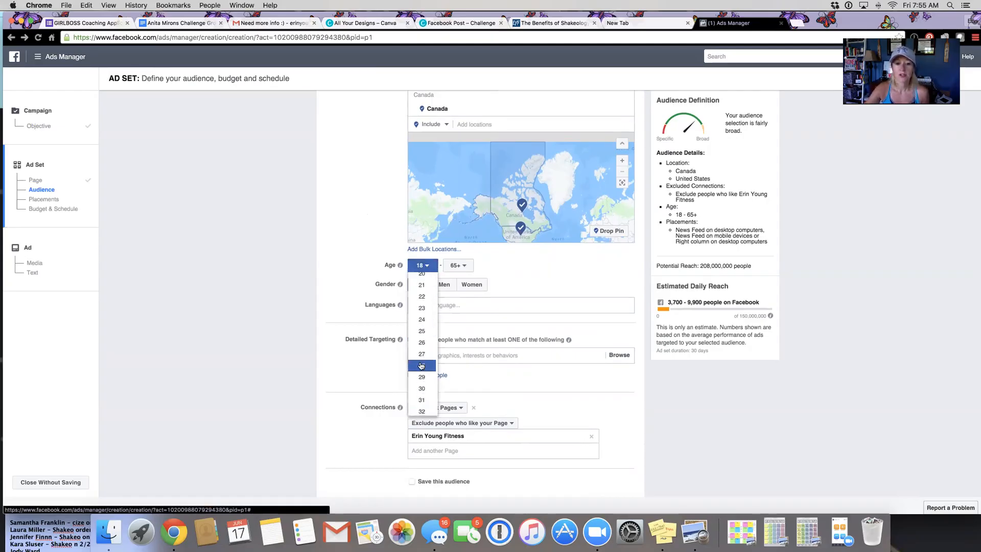
pyautogui.press('Return')
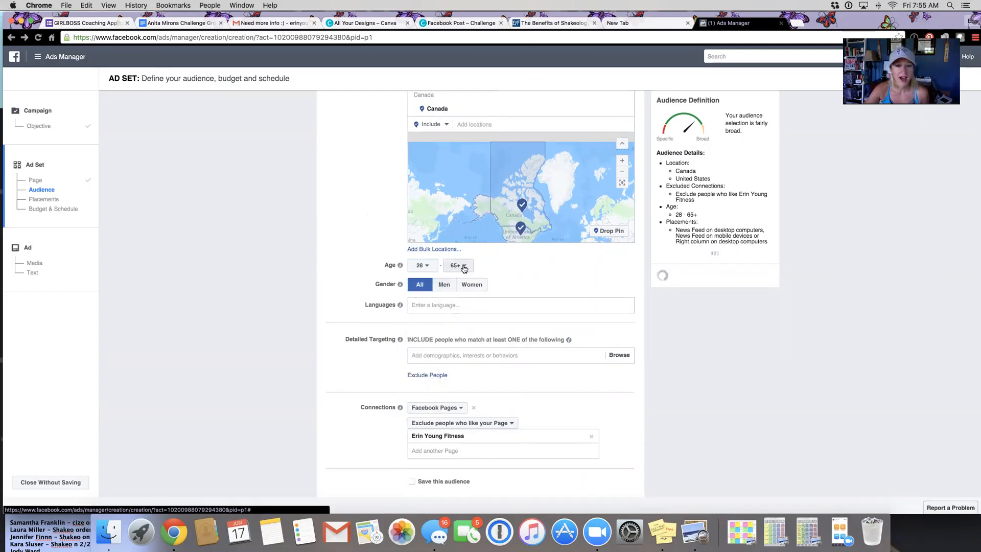
# Step: Set the audience's maximum age to 44 and restrict the gender to Women
pyautogui.click(462, 266)
pyautogui.scroll(-3, 454, 379)
pyautogui.scroll(-4, 454, 380)
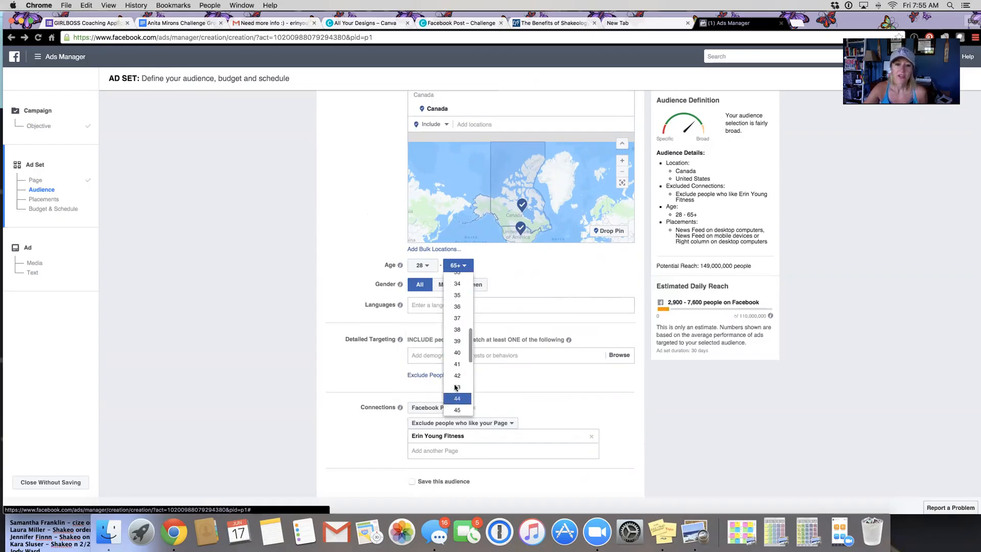
pyautogui.click(457, 398)
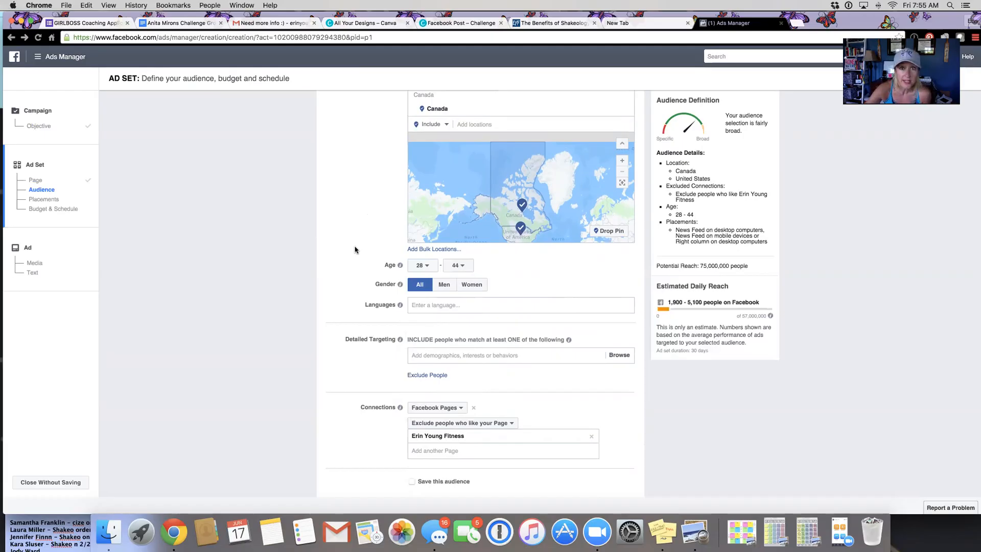
pyautogui.scroll(-1, 355, 250)
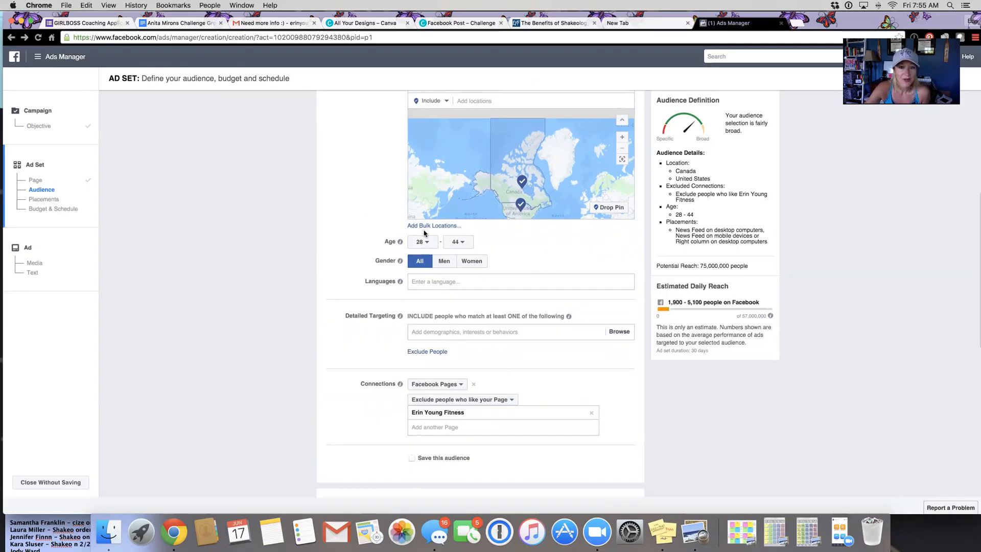
pyautogui.click(470, 265)
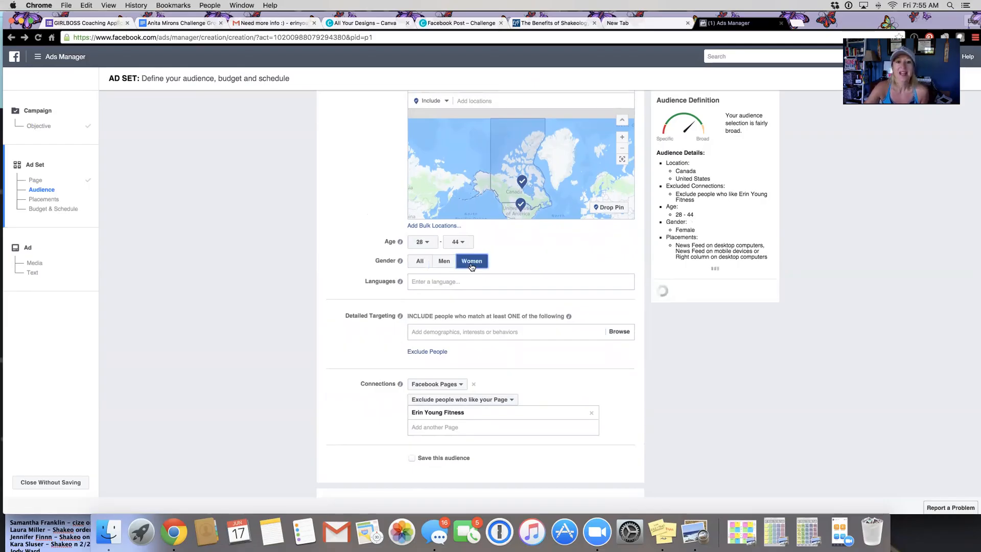
# Step: Add English (All) as the audience's language
pyautogui.click(453, 281)
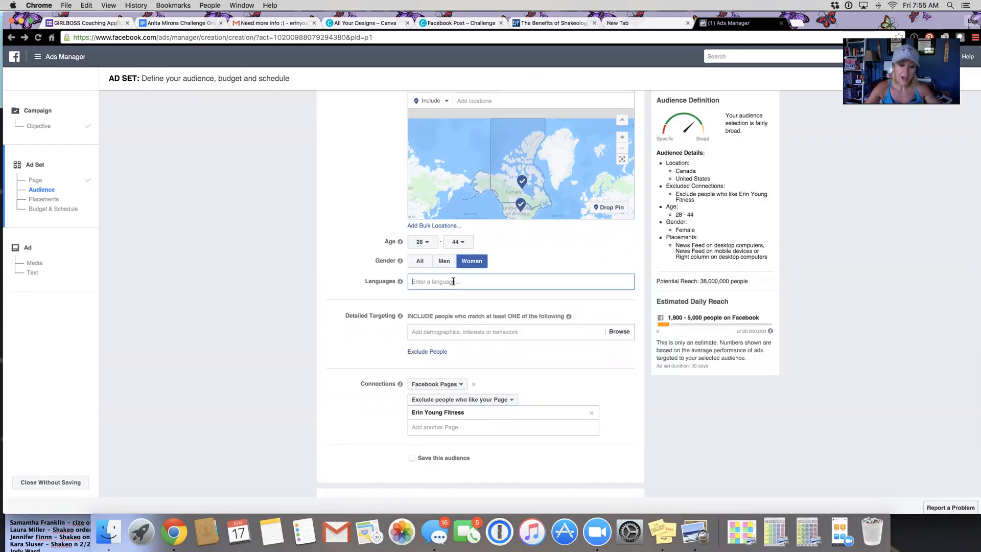
pyautogui.write('Eng')
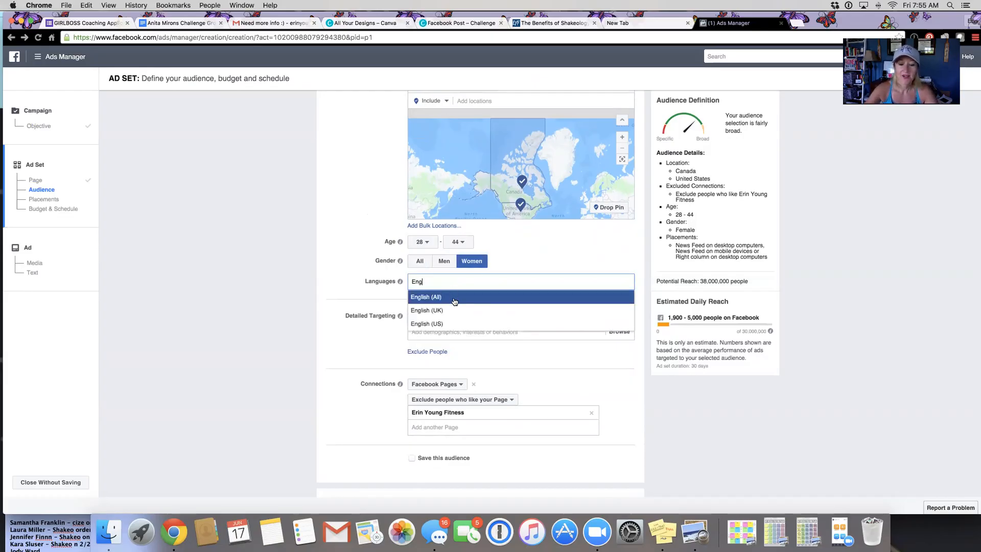
pyautogui.click(454, 298)
# Step: Browse the demographic targeting categories, including Education, Financial and Life Events, without selecting any of them
pyautogui.scroll(-3, 342, 288)
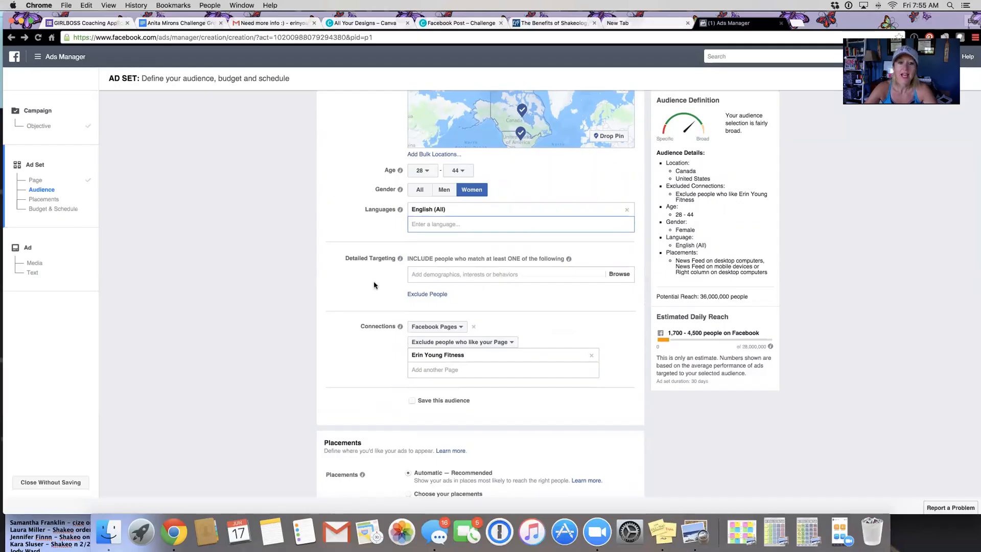
pyautogui.click(441, 275)
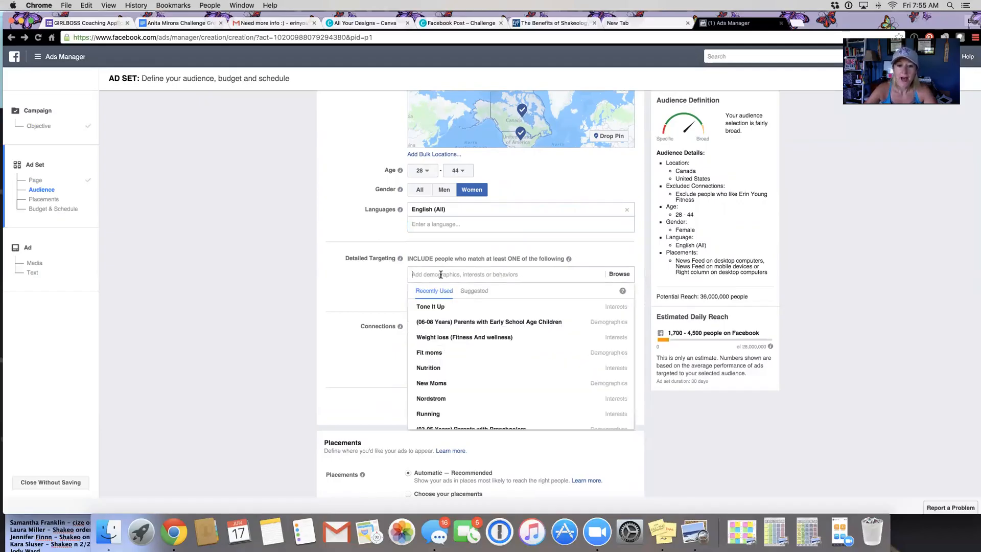
pyautogui.click(383, 283)
pyautogui.click(620, 275)
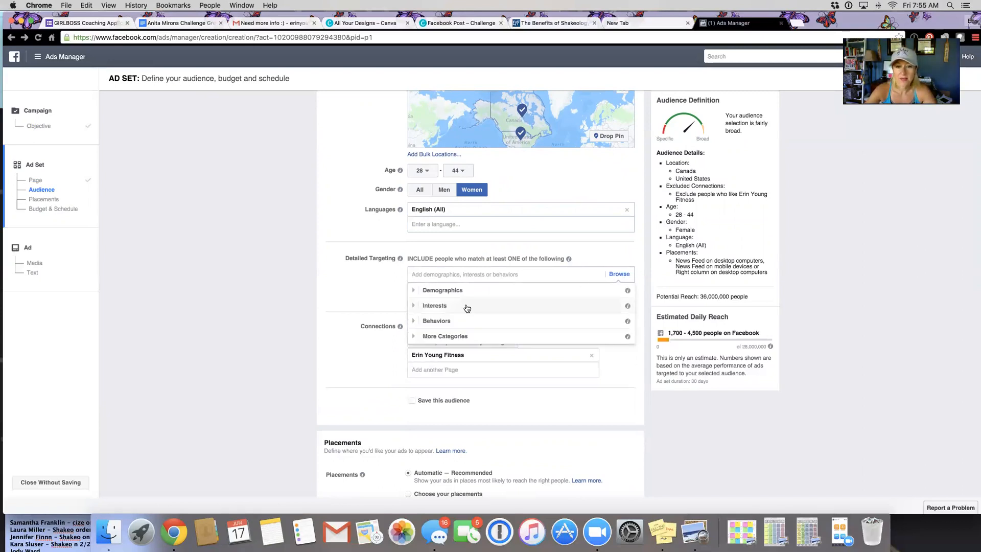
pyautogui.click(415, 290)
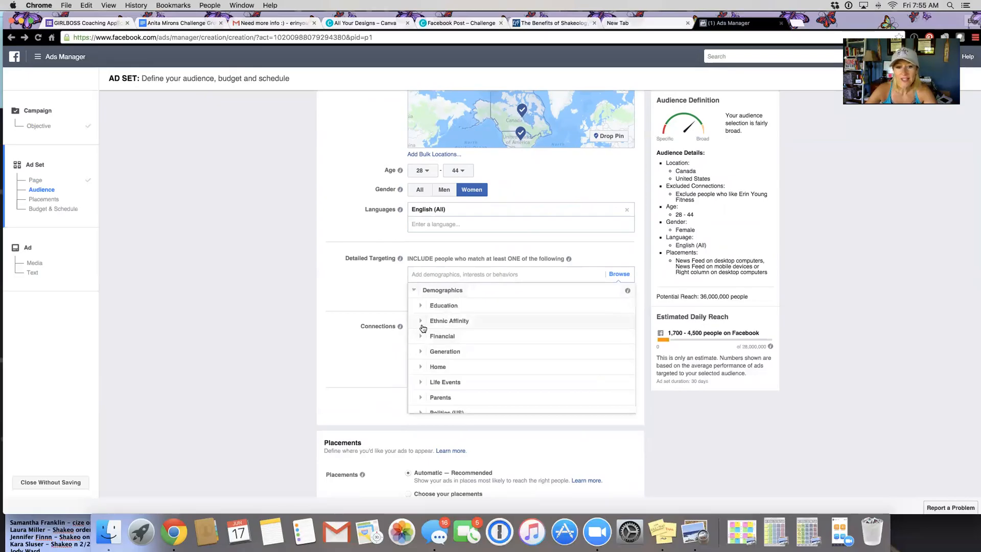
pyautogui.click(420, 305)
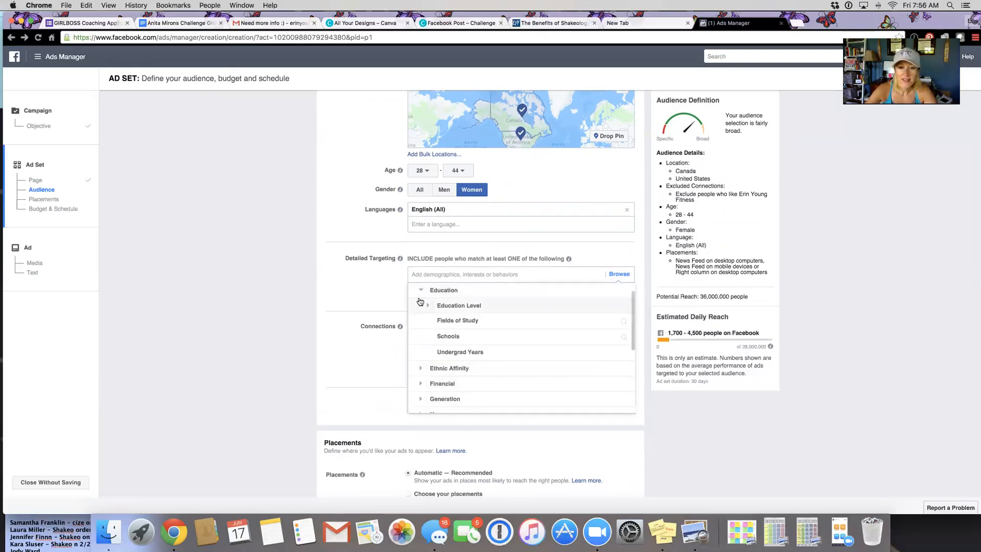
pyautogui.click(427, 306)
pyautogui.scroll(-3, 429, 308)
pyautogui.scroll(5, 430, 302)
pyautogui.click(420, 300)
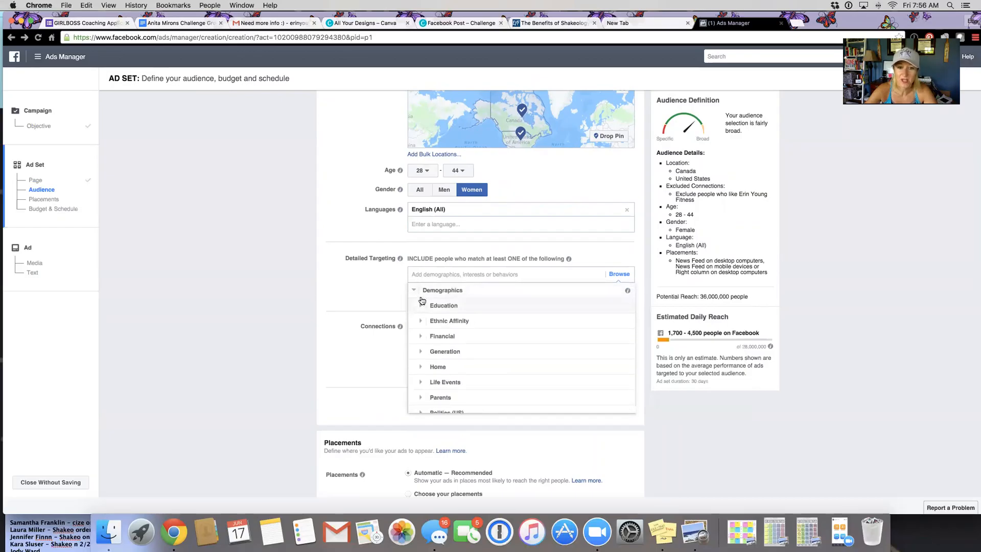
pyautogui.click(421, 336)
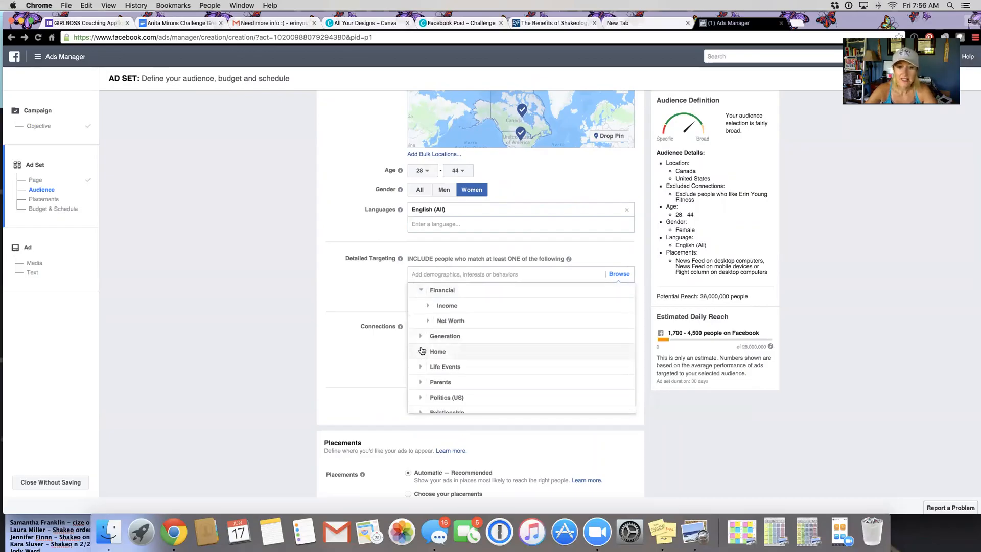
pyautogui.click(420, 337)
pyautogui.click(420, 351)
pyautogui.click(421, 352)
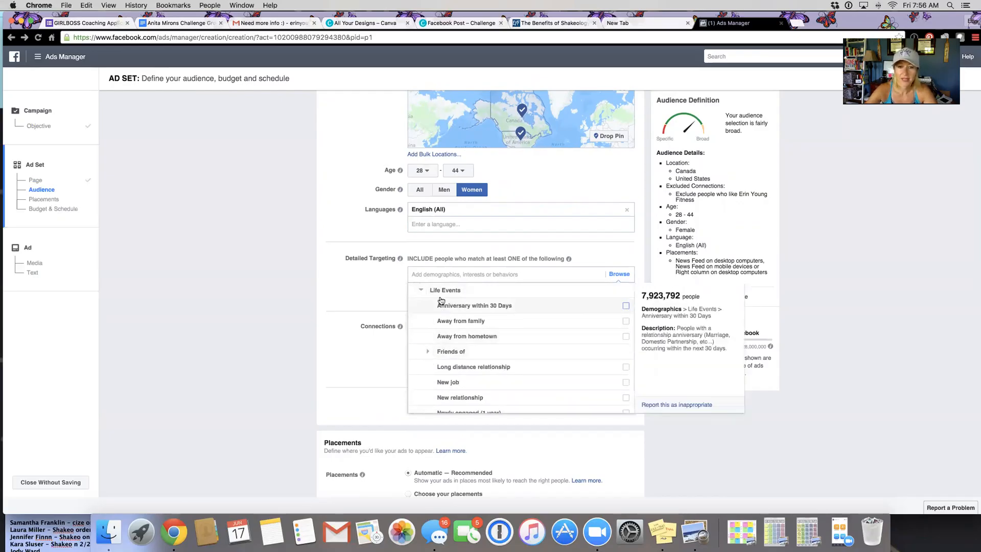
pyautogui.click(421, 290)
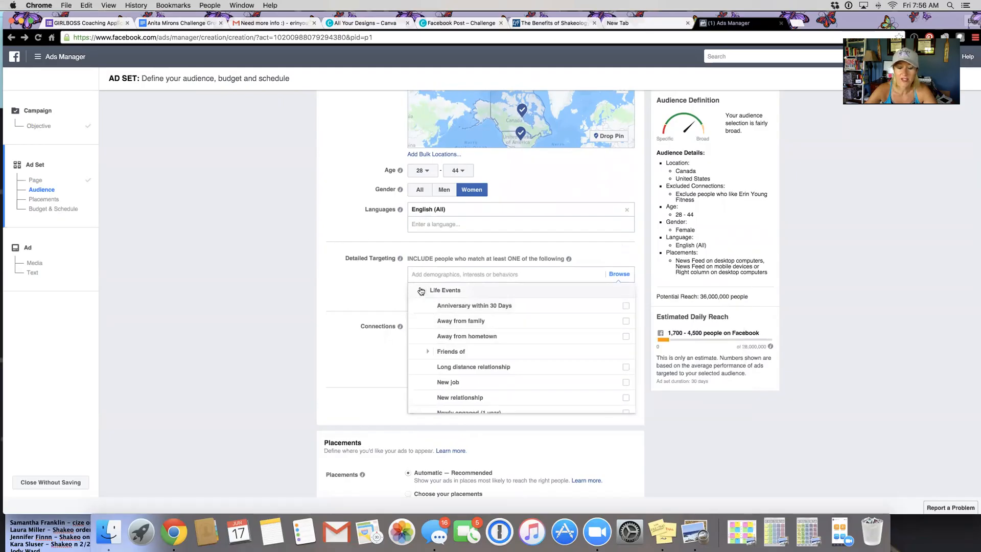
pyautogui.click(620, 254)
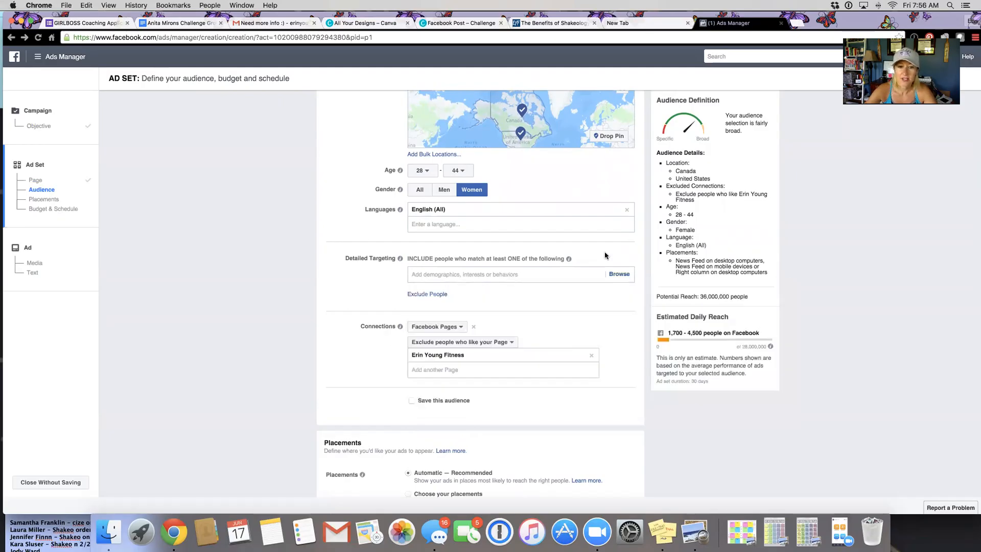
# Step: Add the interest Lululemon Athletica to the audience's detailed targeting
pyautogui.click(454, 273)
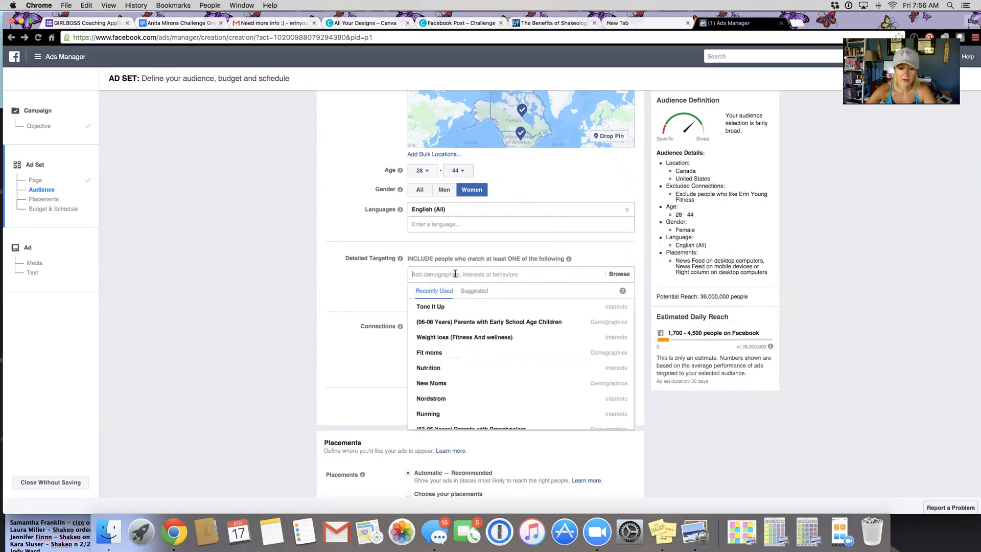
pyautogui.write('lulu')
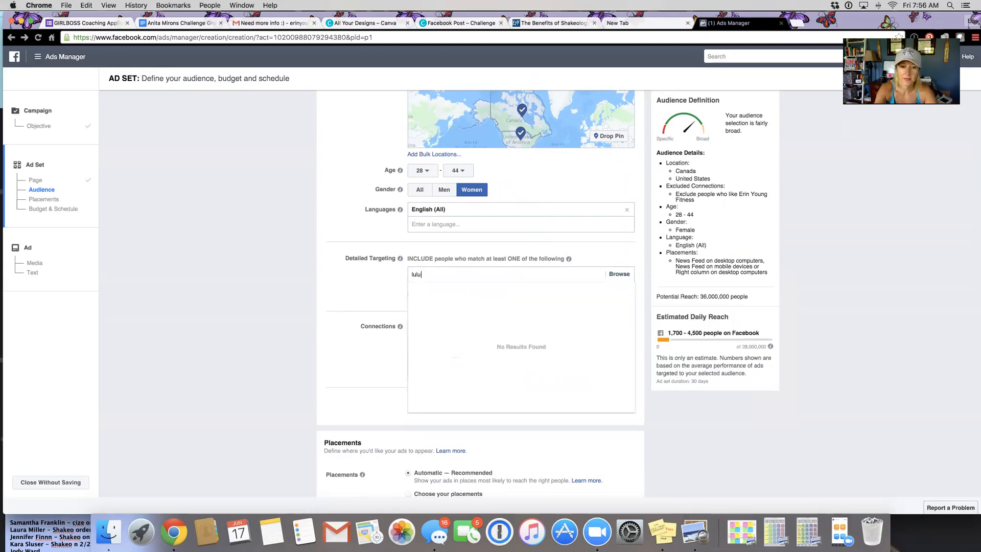
pyautogui.write('le')
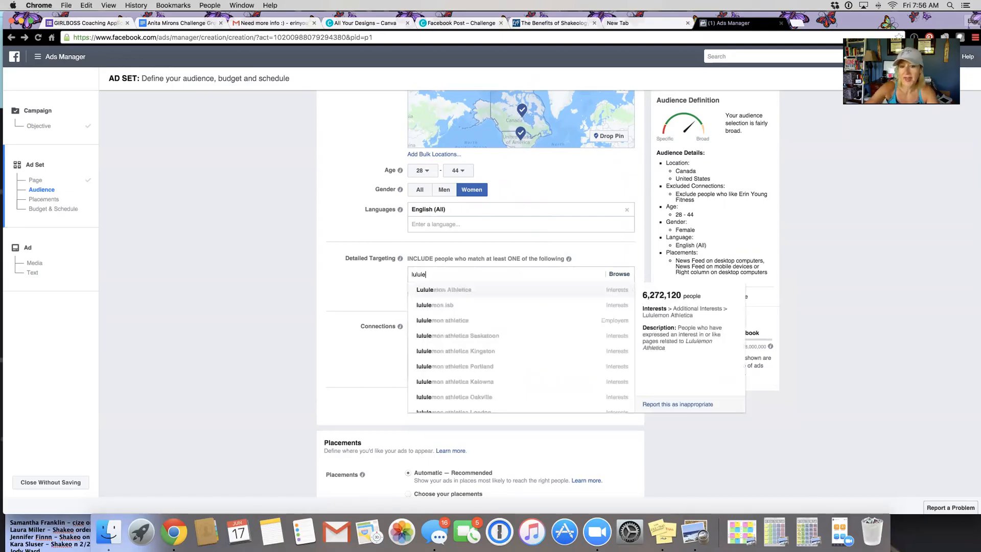
pyautogui.click(469, 294)
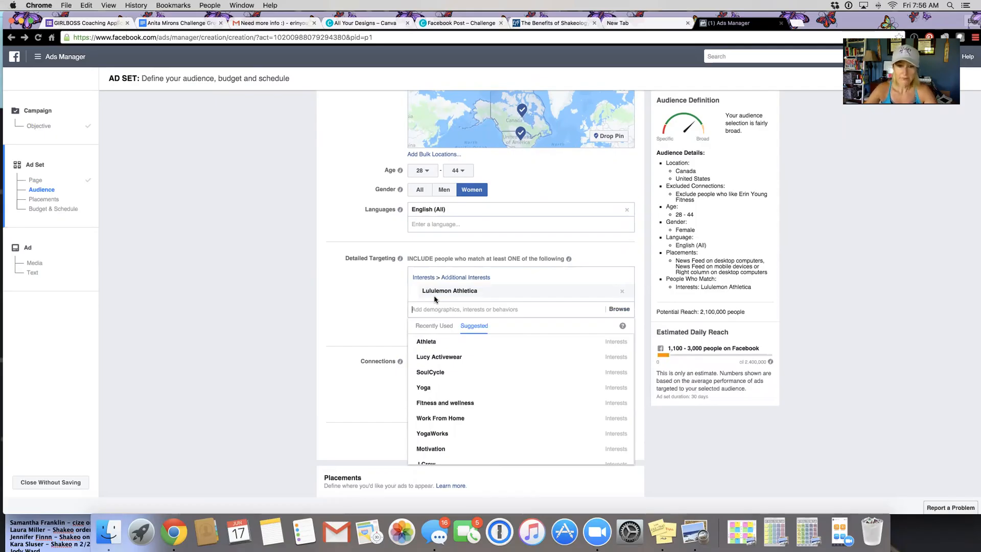
# Step: Add the interest Jillian Michaels (personal trainer) to the same detailed targeting group as Lululemon Athletica
pyautogui.moveTo(560, 289)
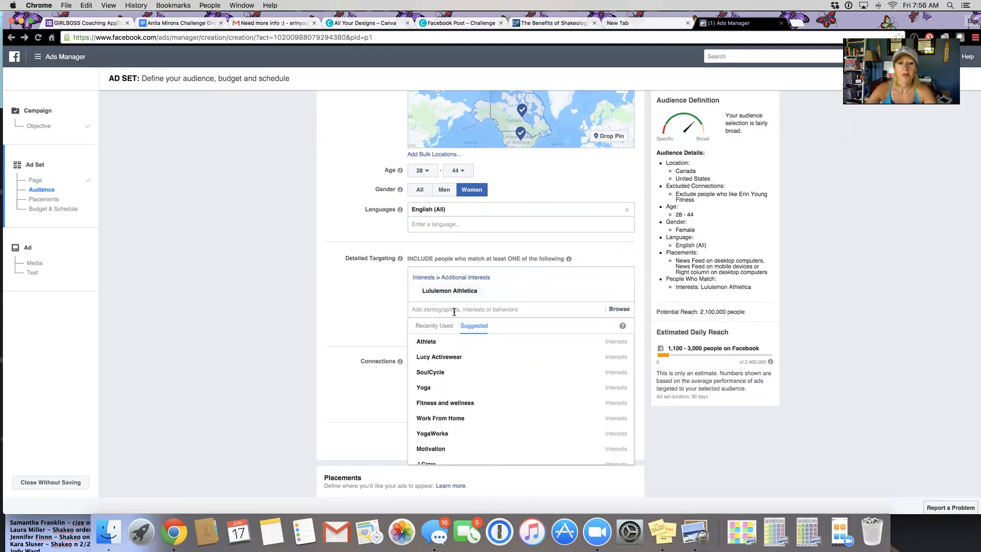
pyautogui.write('jillian')
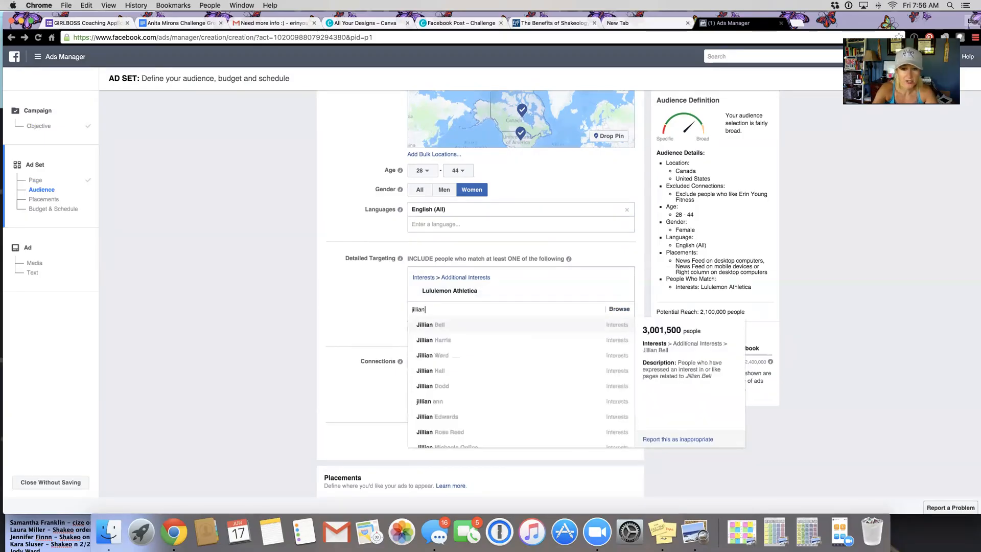
pyautogui.write(' michal')
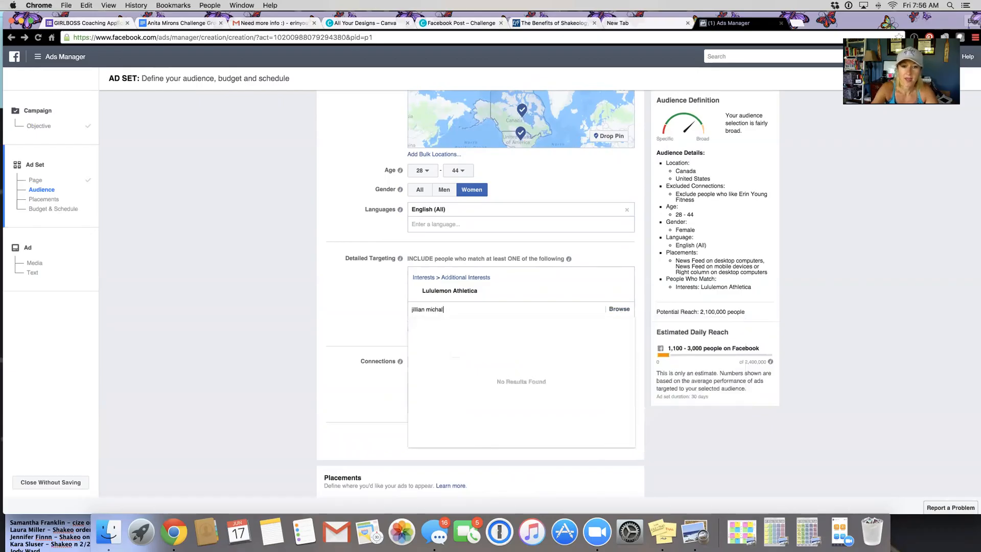
pyautogui.press('BackSpace')
pyautogui.write('els')
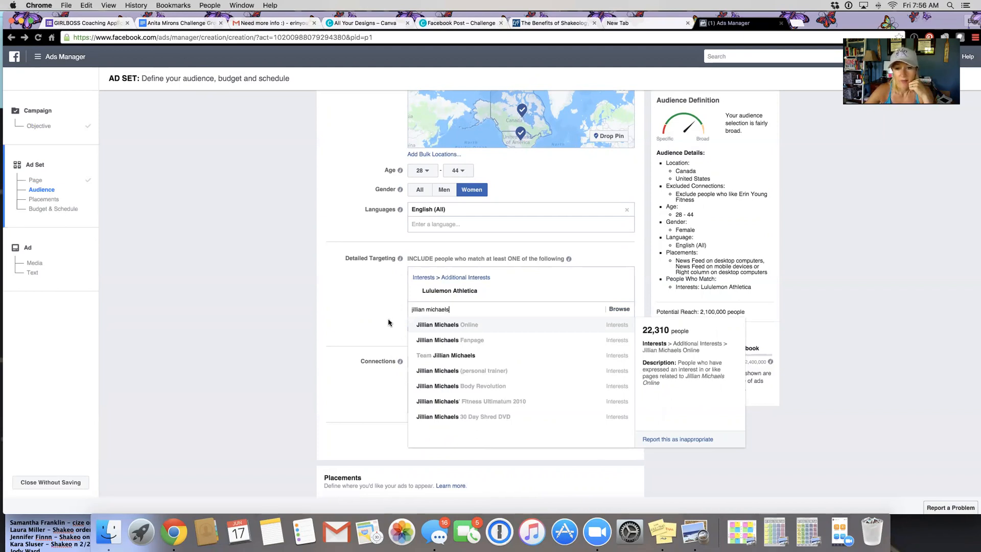
pyautogui.click(442, 372)
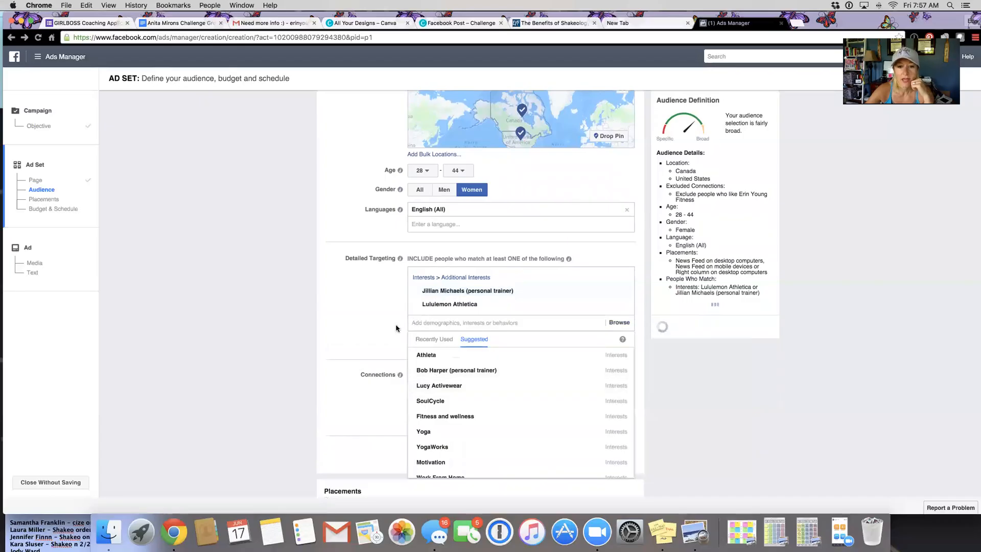
pyautogui.click(376, 325)
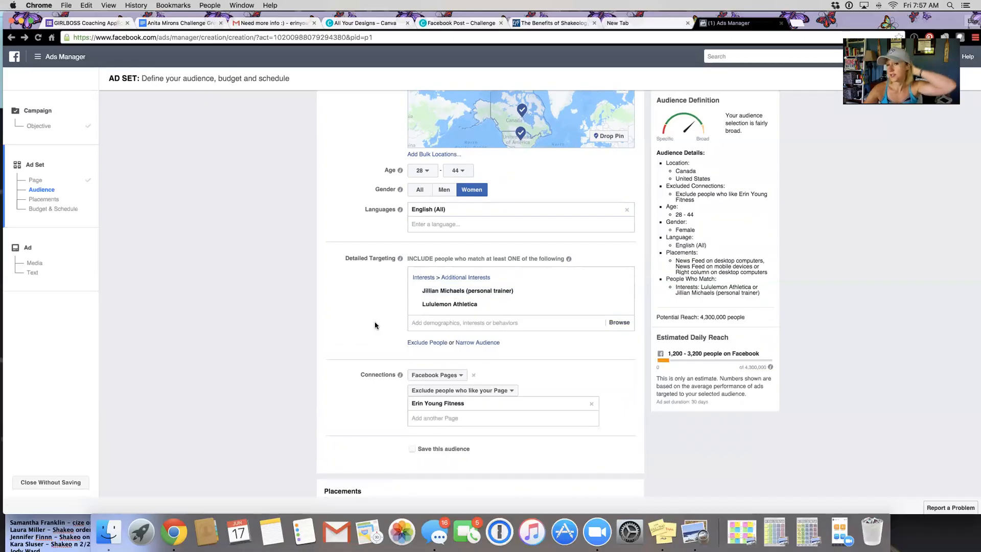
# Step: Narrow the audience with a second detailed targeting group that people must also match
pyautogui.moveTo(434, 305)
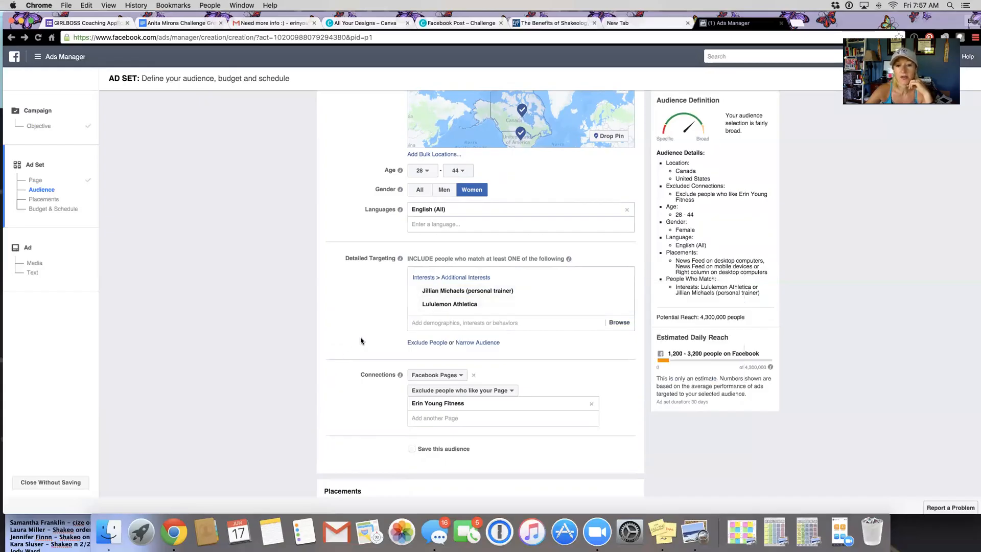
pyautogui.scroll(-4, 360, 341)
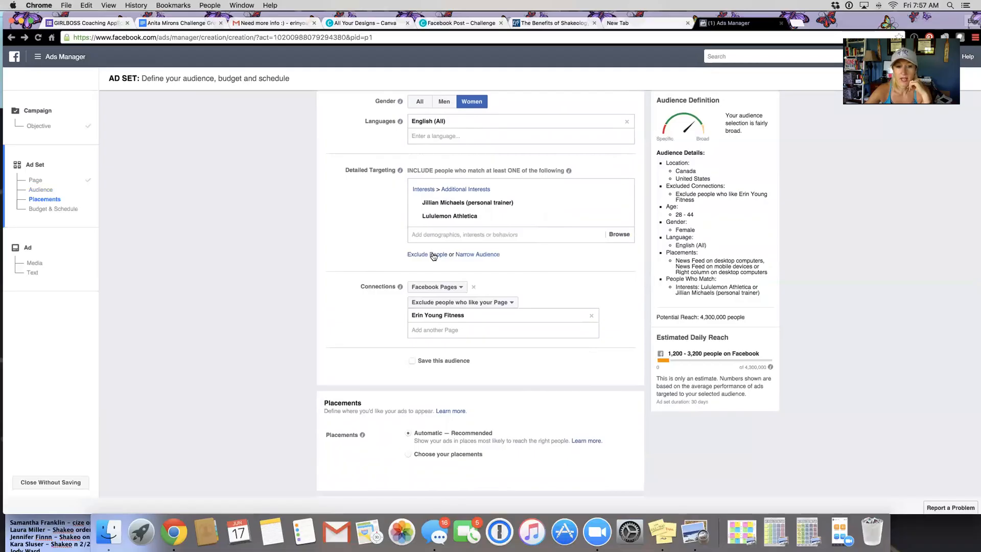
pyautogui.click(476, 255)
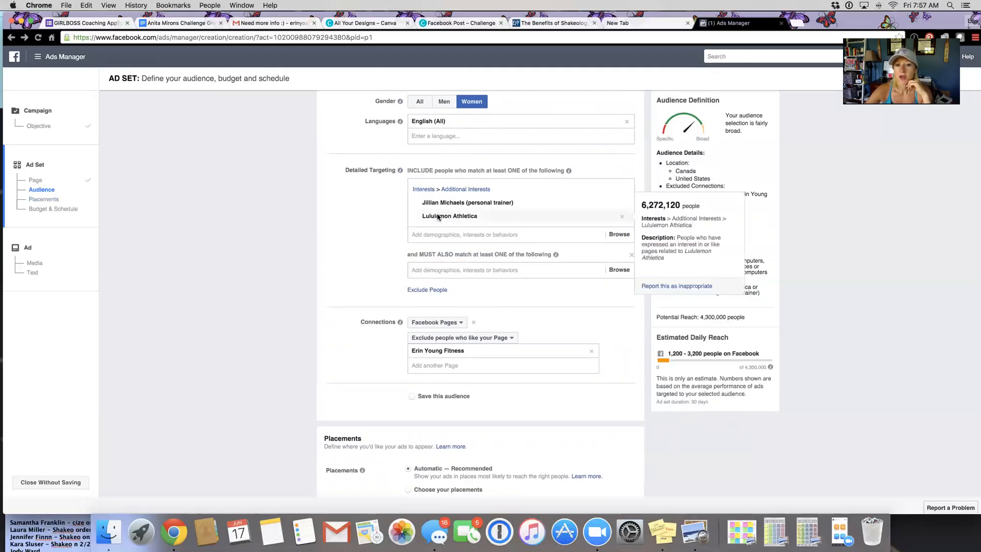
pyautogui.moveTo(436, 202)
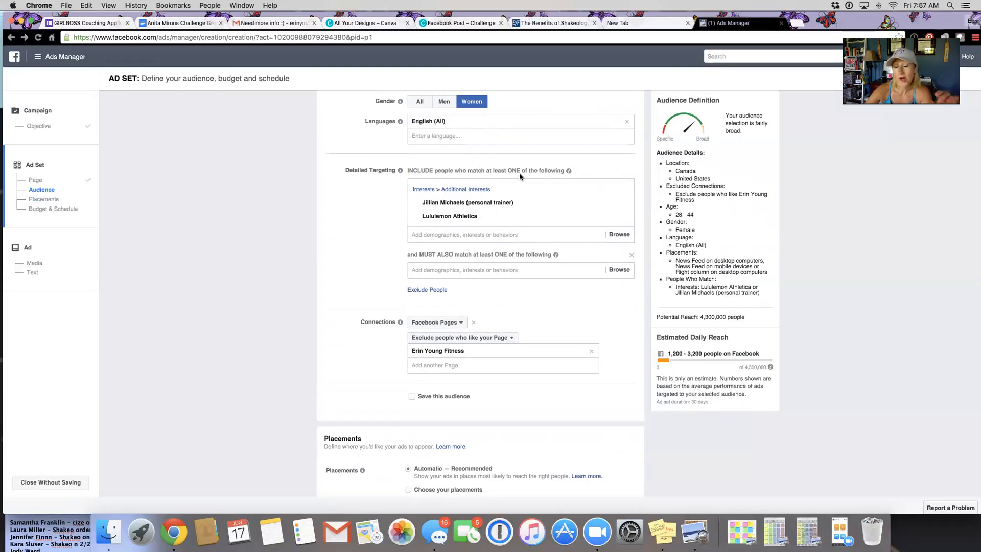
pyautogui.moveTo(478, 207)
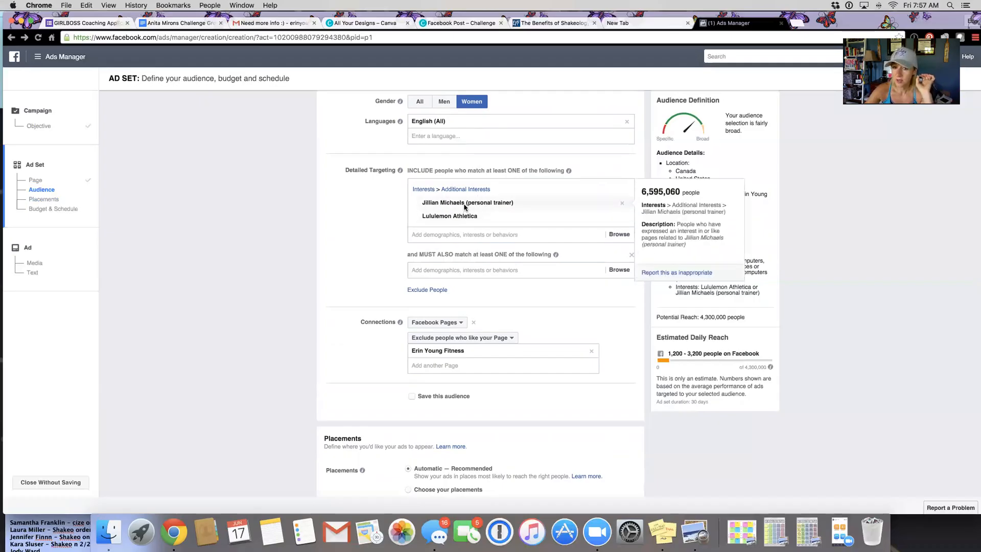
# Step: Search the must-also-match group for "new moms" and add the demographic Stay-at-home moms
pyautogui.click(456, 269)
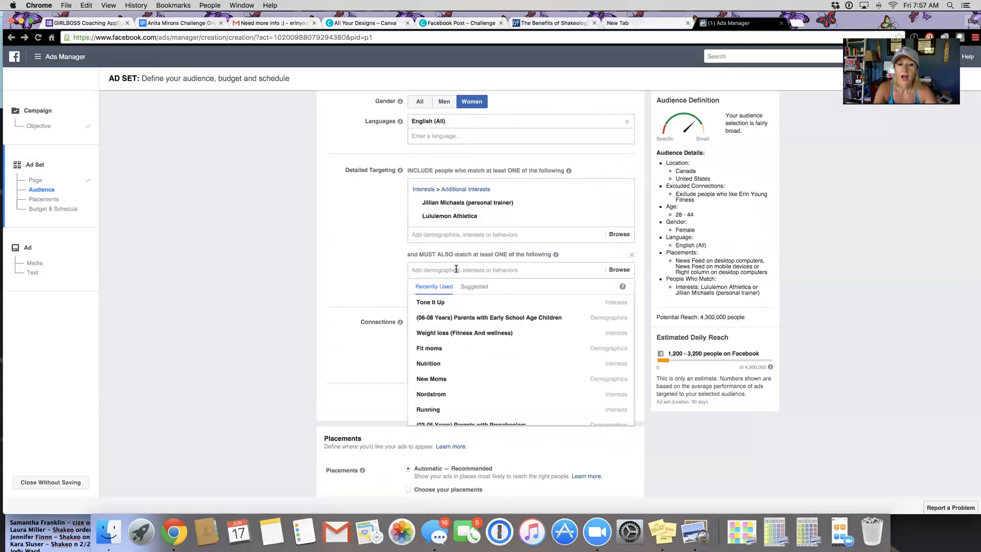
pyautogui.write('new moms')
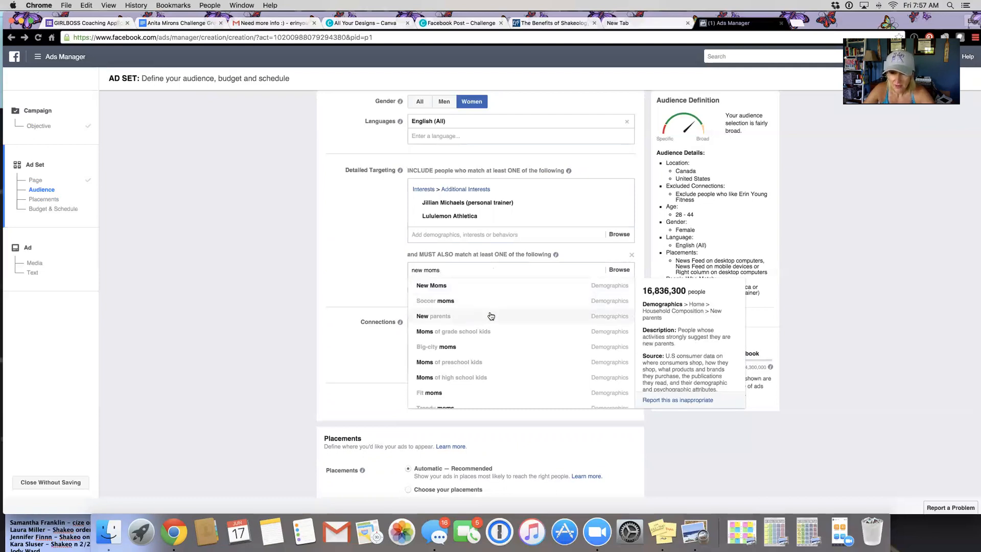
pyautogui.scroll(-2, 486, 325)
pyautogui.scroll(-1, 484, 328)
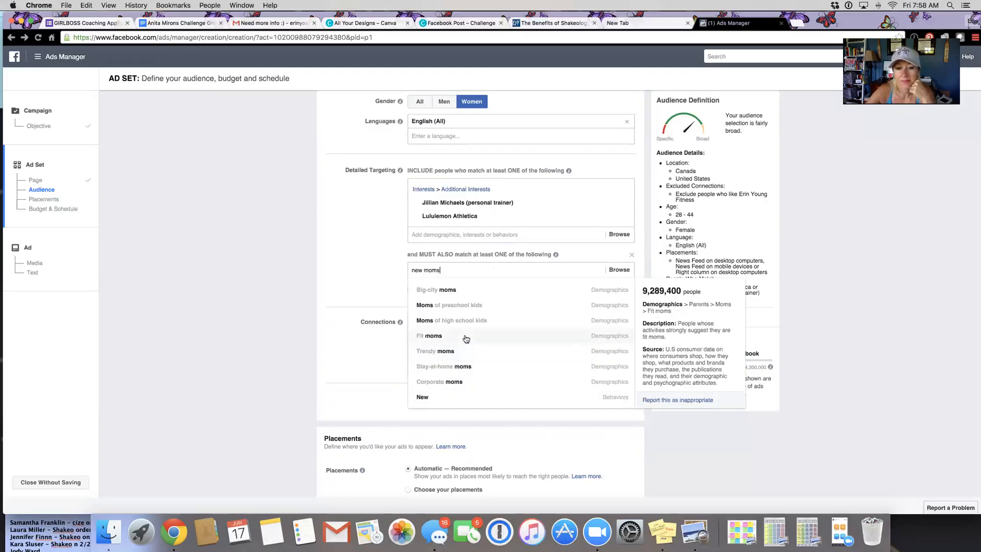
pyautogui.click(461, 367)
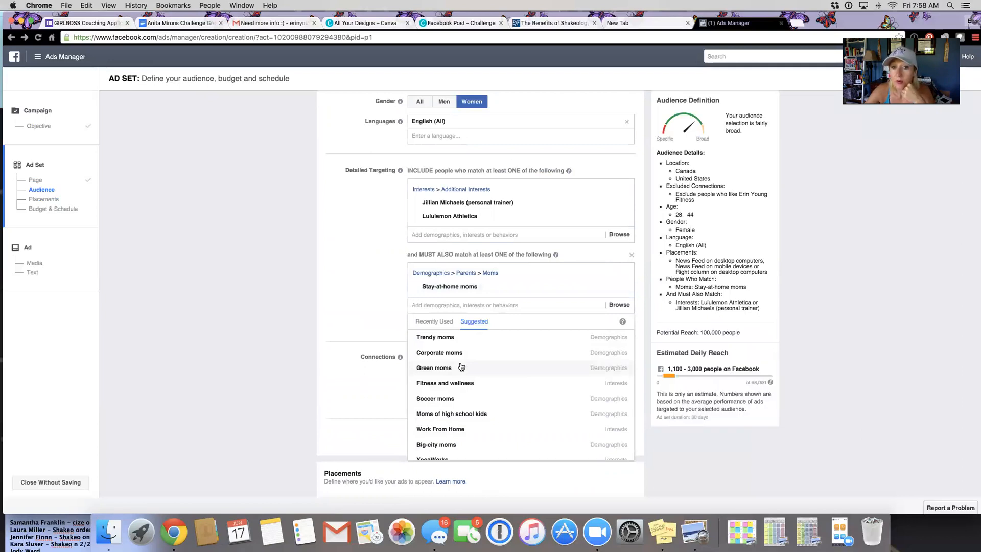
pyautogui.click(351, 308)
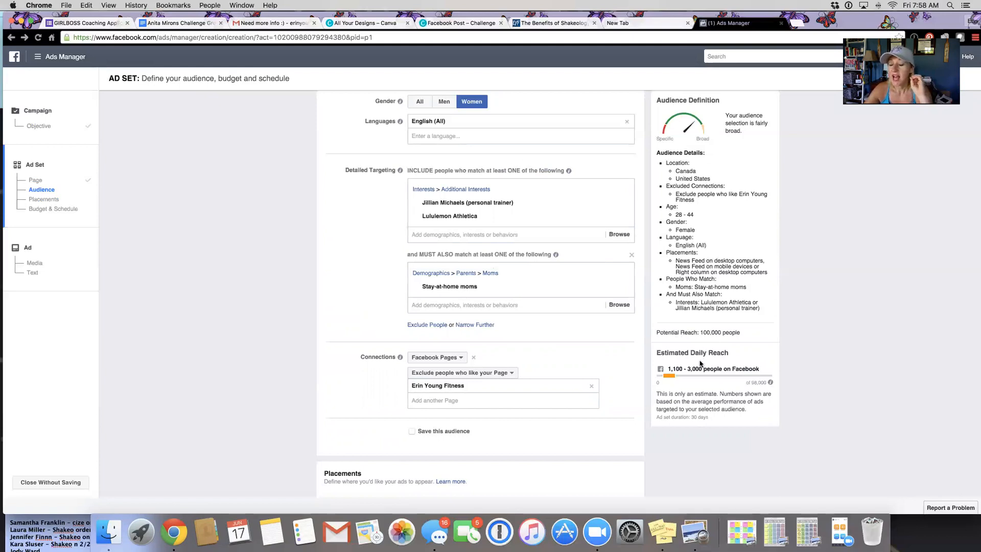
# Step: Save this audience for reuse under the name Jillian/Lulu/Sahm
pyautogui.scroll(-2, 700, 364)
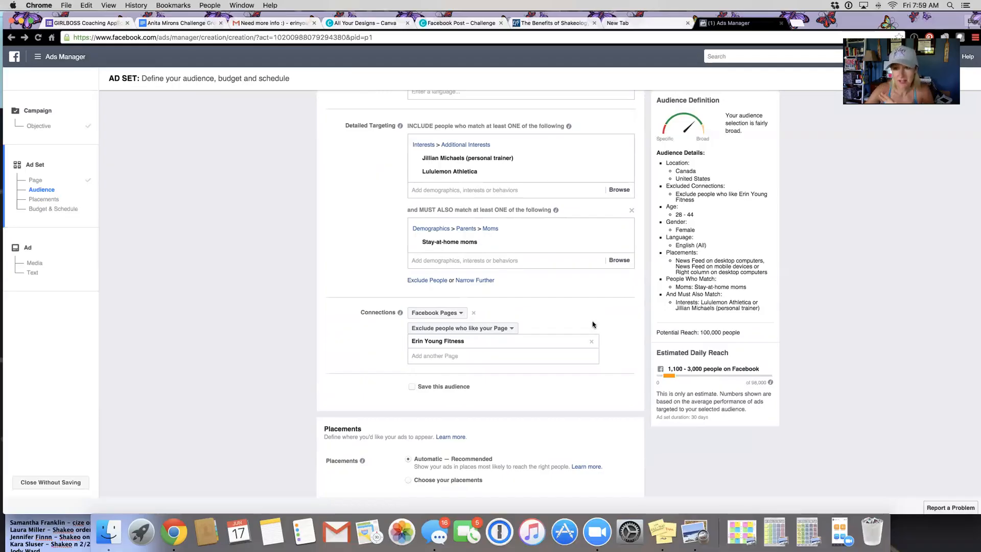
pyautogui.scroll(-2, 593, 324)
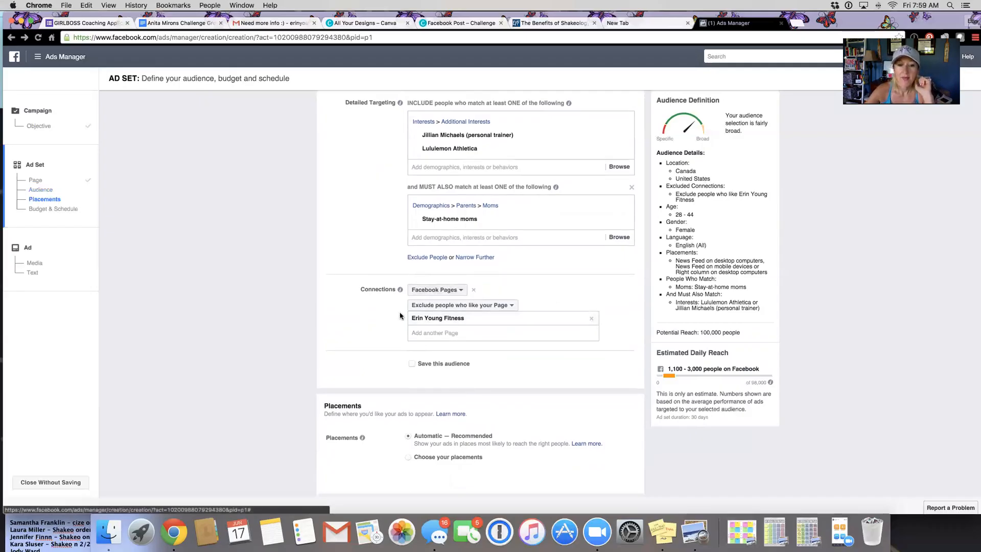
pyautogui.scroll(-2, 401, 315)
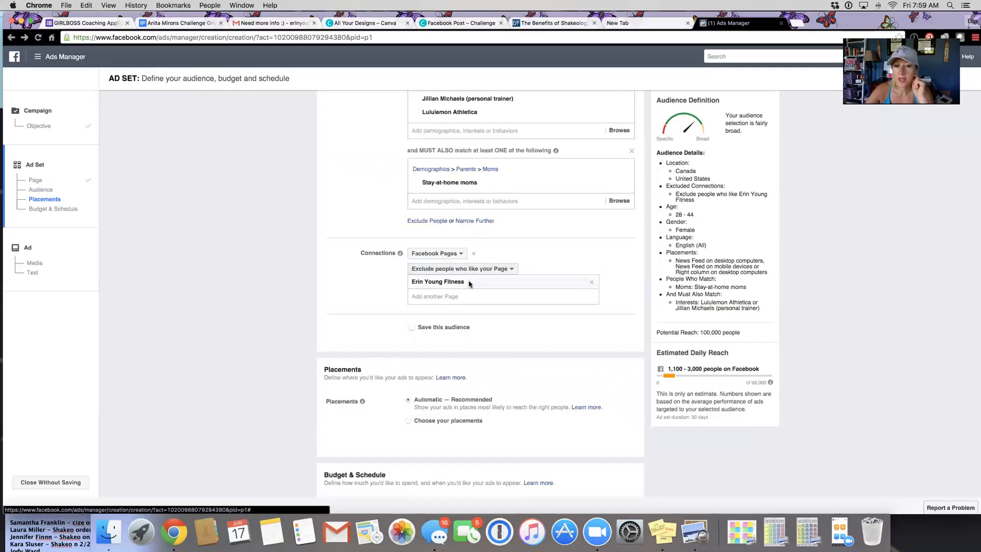
pyautogui.click(413, 328)
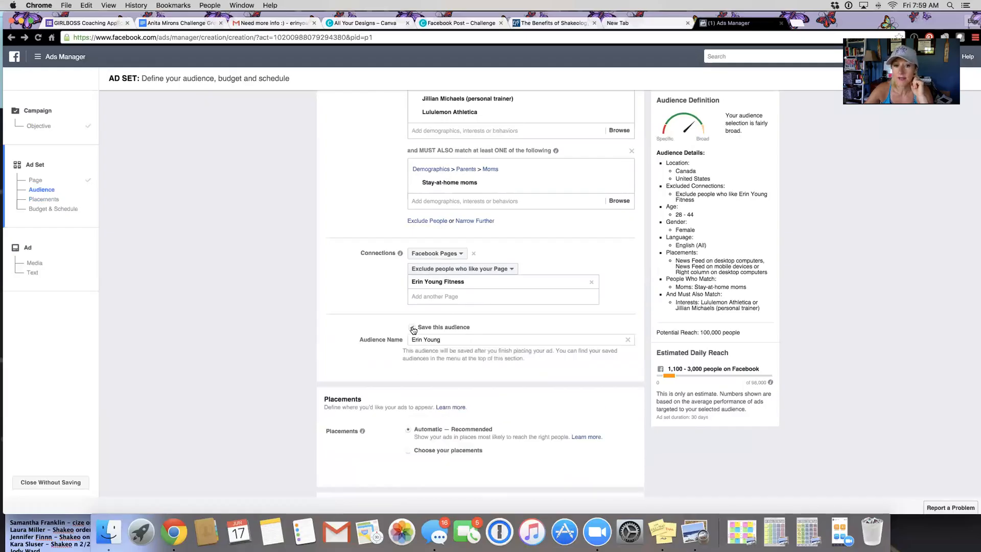
pyautogui.moveTo(442, 341); pyautogui.dragTo(412, 340)
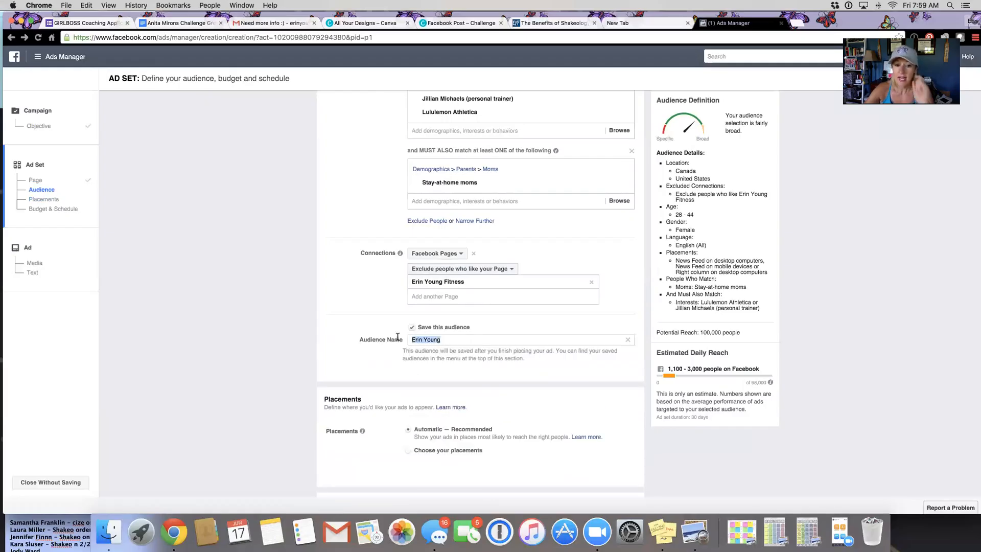
pyautogui.write('Jillain')
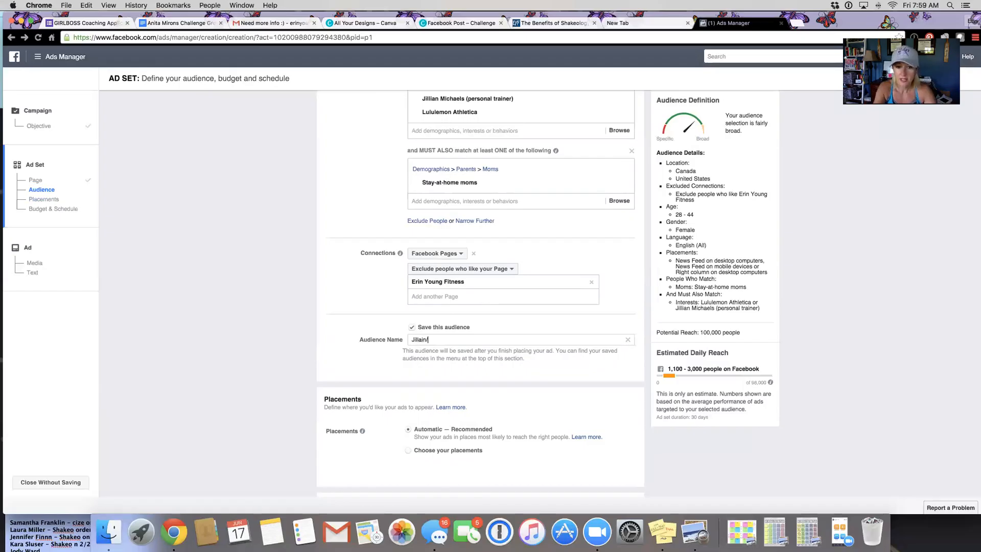
pyautogui.press('BackSpace')
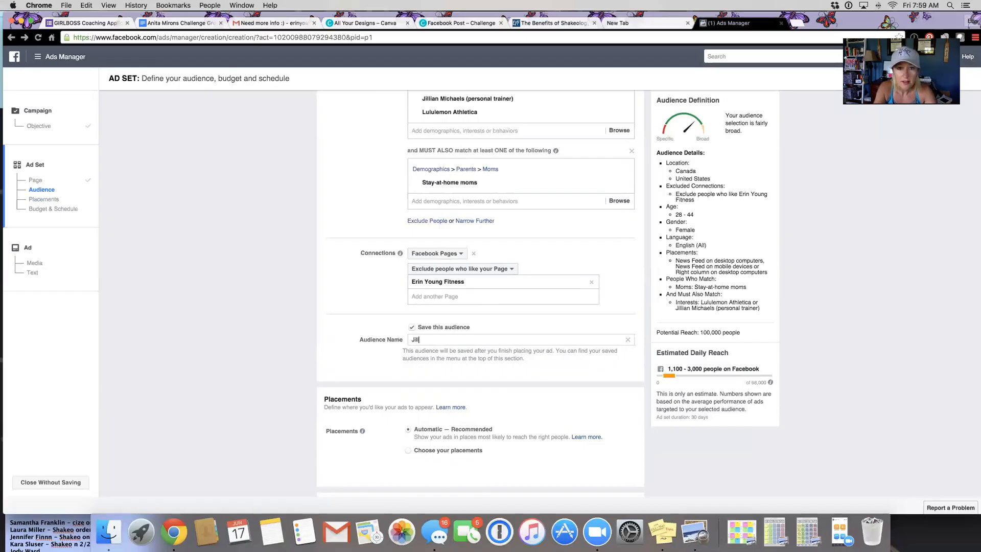
pyautogui.write('ian/L')
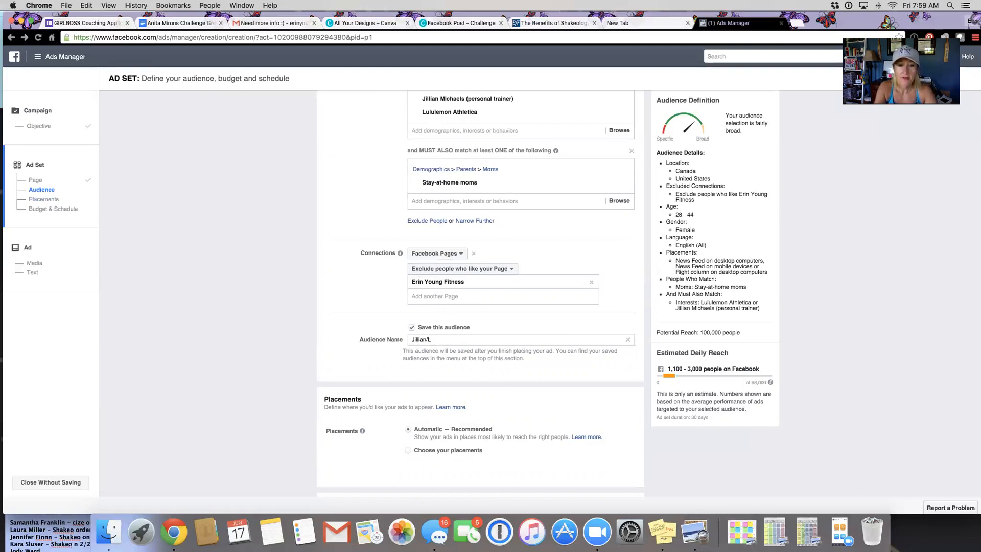
pyautogui.write('ulu/Sahm')
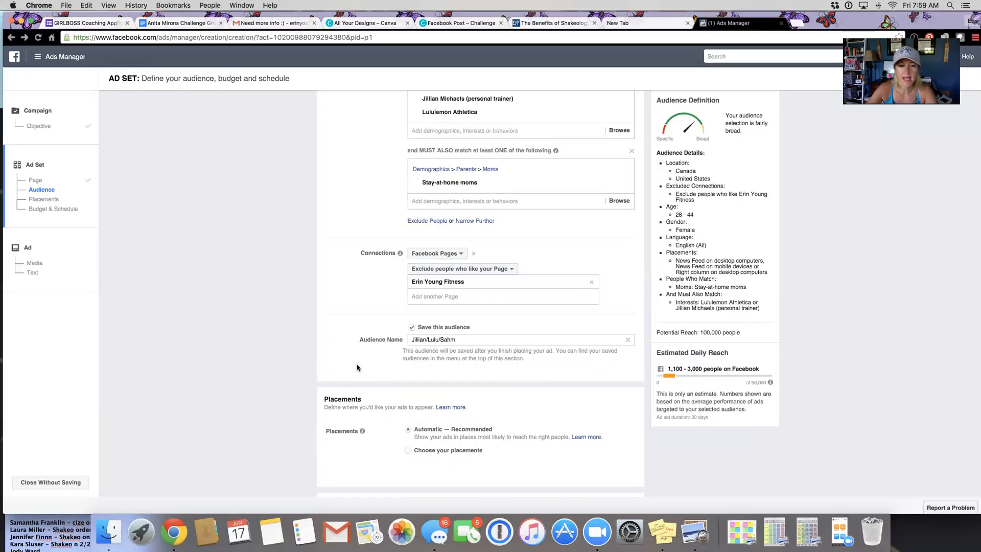
# Step: Set the ad set's daily budget to $5.00
pyautogui.scroll(-5, 356, 367)
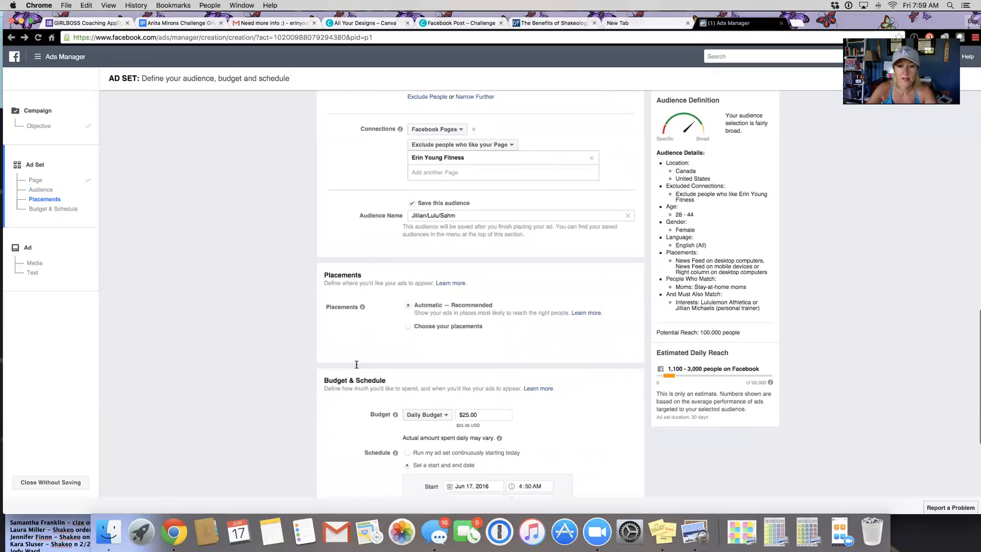
pyautogui.scroll(-3, 356, 367)
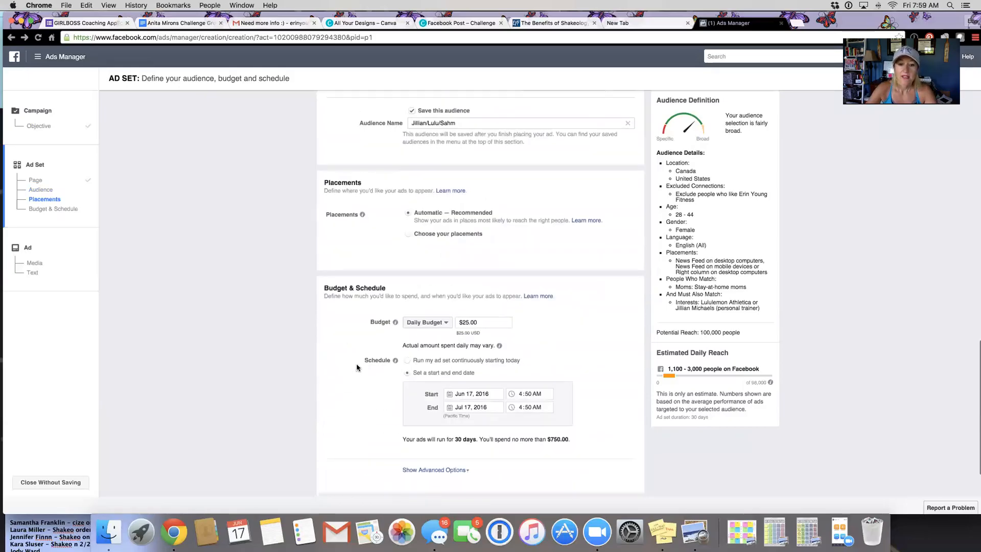
pyautogui.click(465, 320)
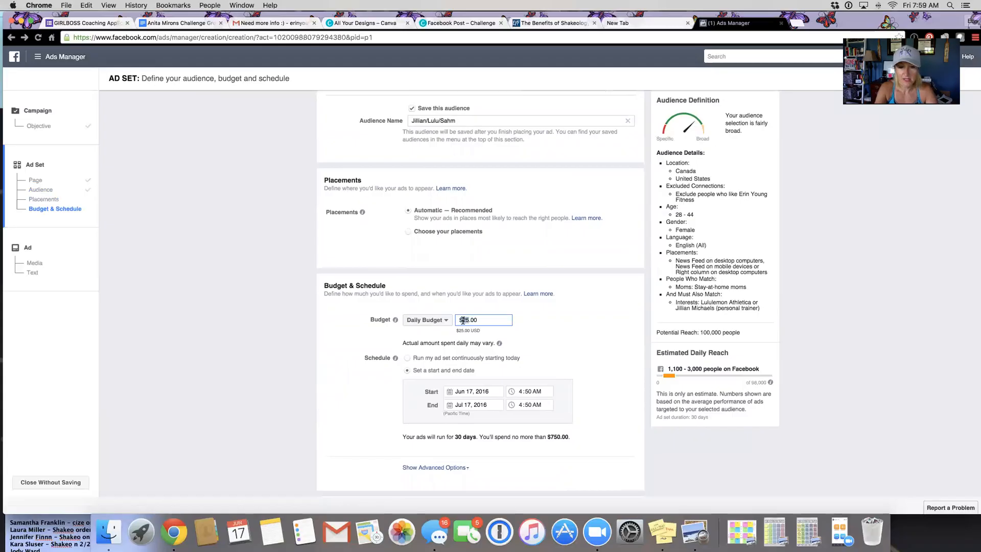
pyautogui.write('5')
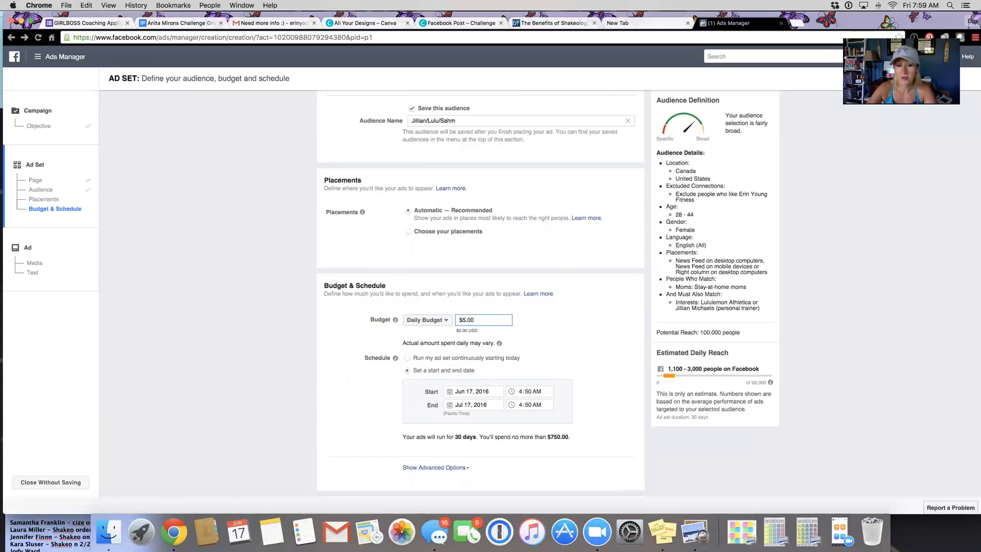
# Step: Set the ad set's schedule to end on June 19, 2016 and continue to the ad's media and text
pyautogui.scroll(-2, 451, 338)
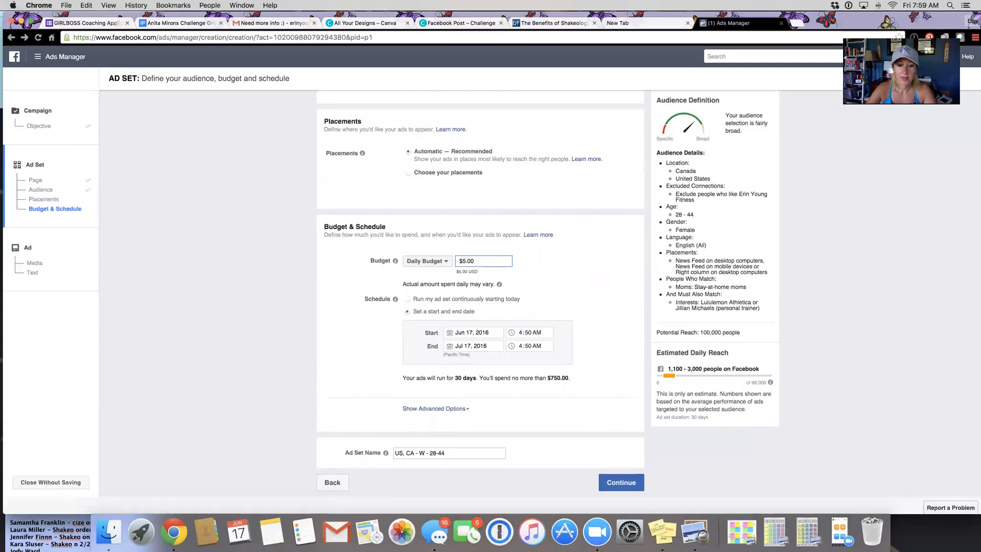
pyautogui.click(450, 348)
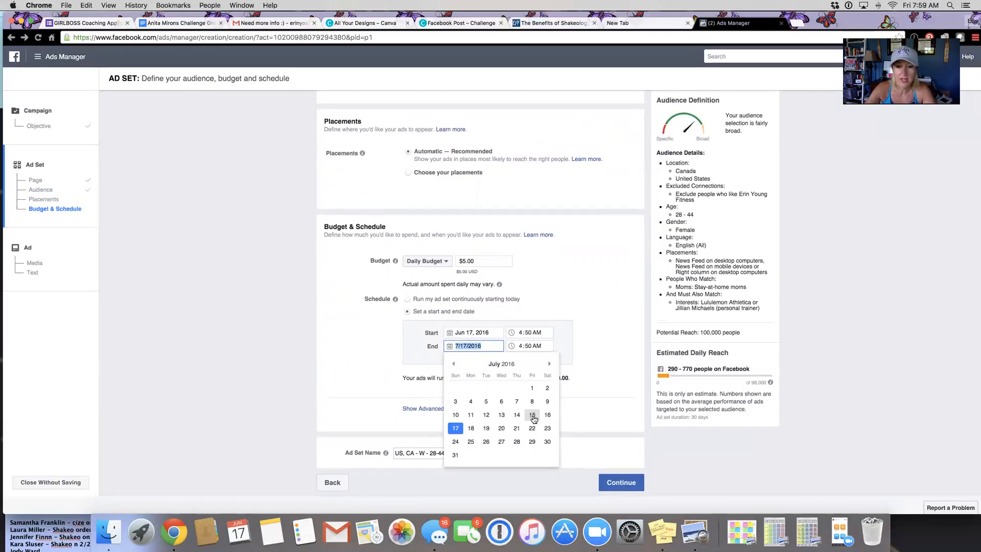
pyautogui.click(454, 365)
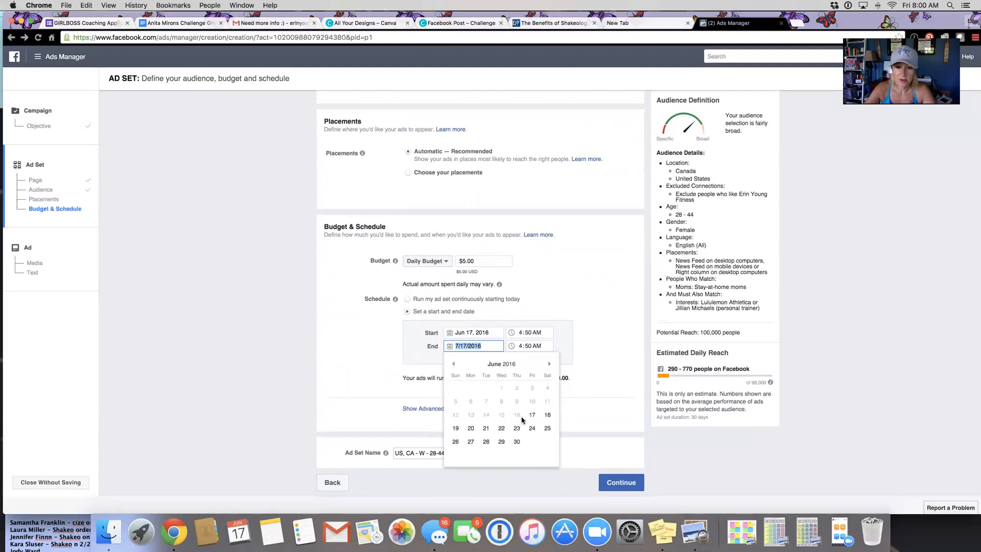
pyautogui.click(454, 431)
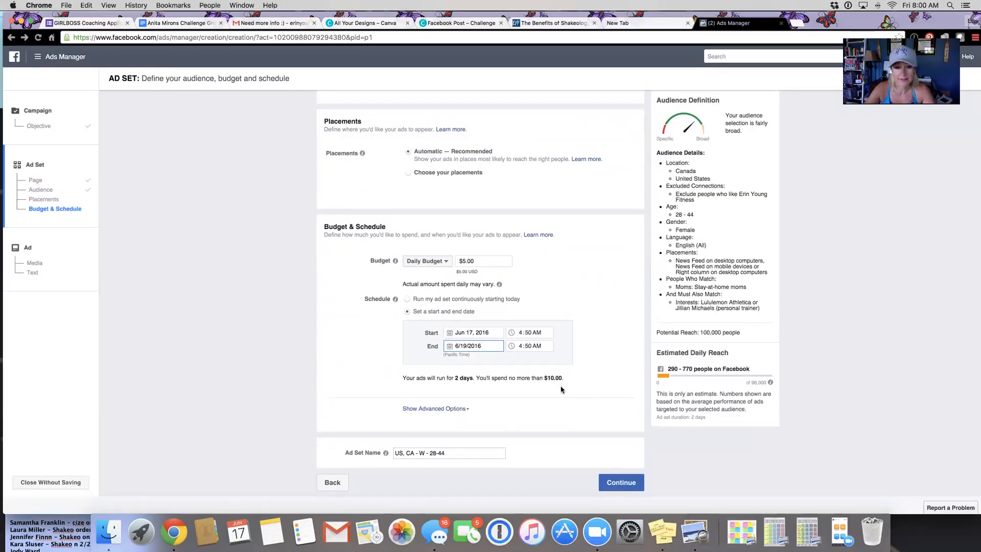
pyautogui.click(612, 486)
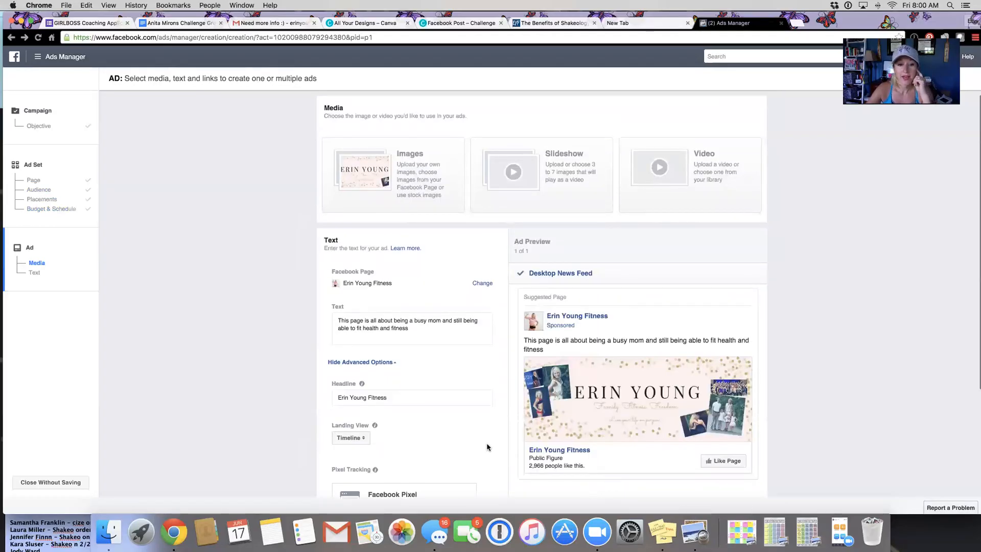
# Step: Clear the existing body text of the ad
pyautogui.scroll(-3, 487, 446)
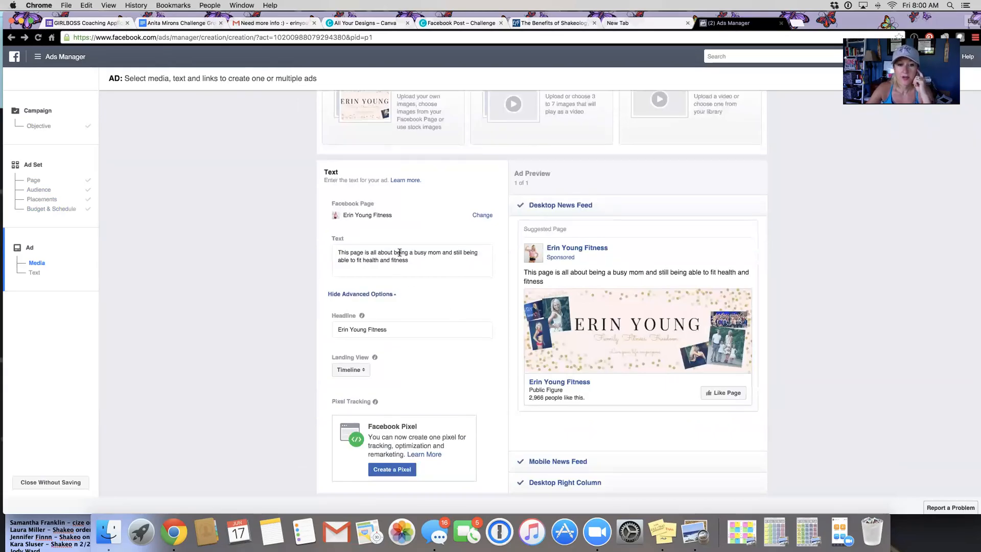
pyautogui.moveTo(418, 260); pyautogui.dragTo(336, 248)
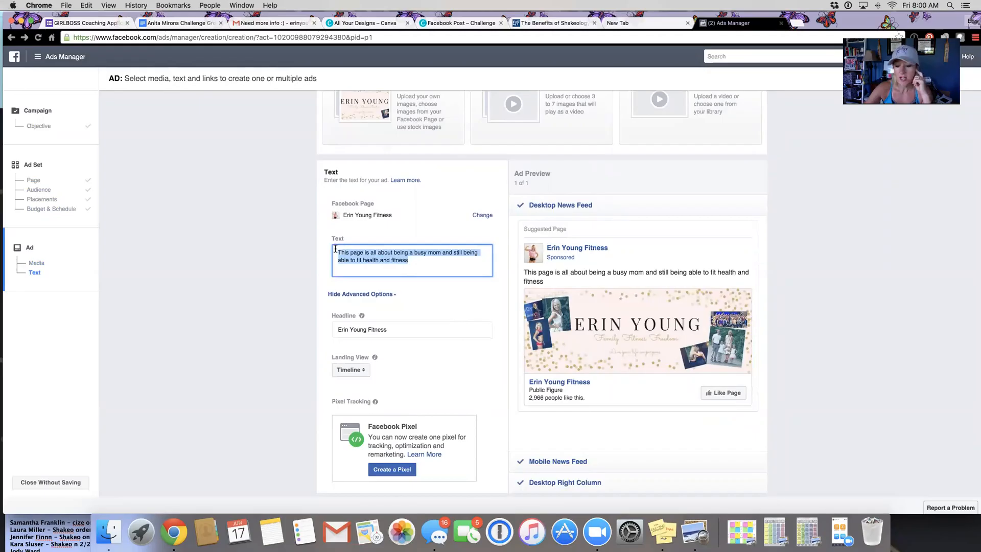
pyautogui.press('BackSpace')
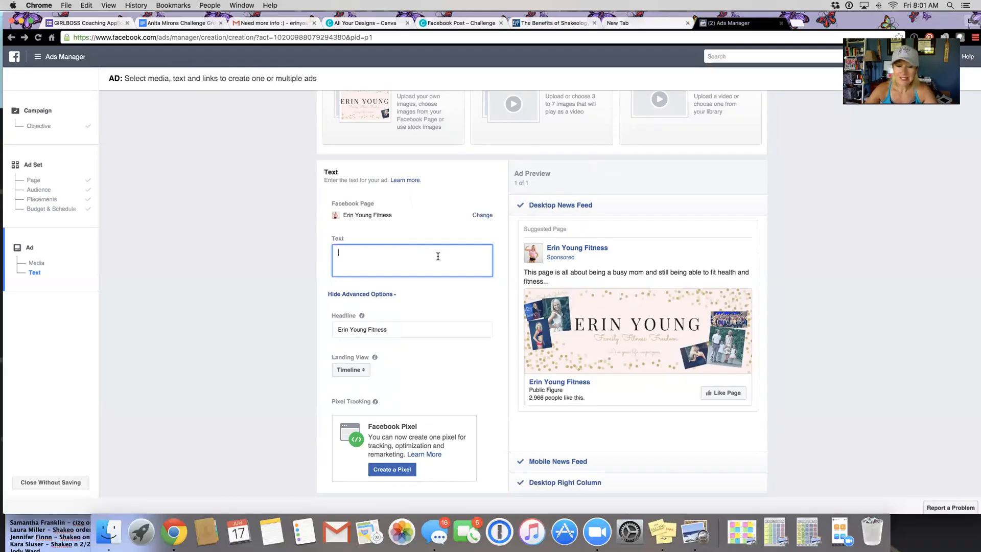
# Step: Preview the ad in the Mobile News Feed, Desktop Right Column and Desktop News Feed placements
pyautogui.scroll(-3, 438, 257)
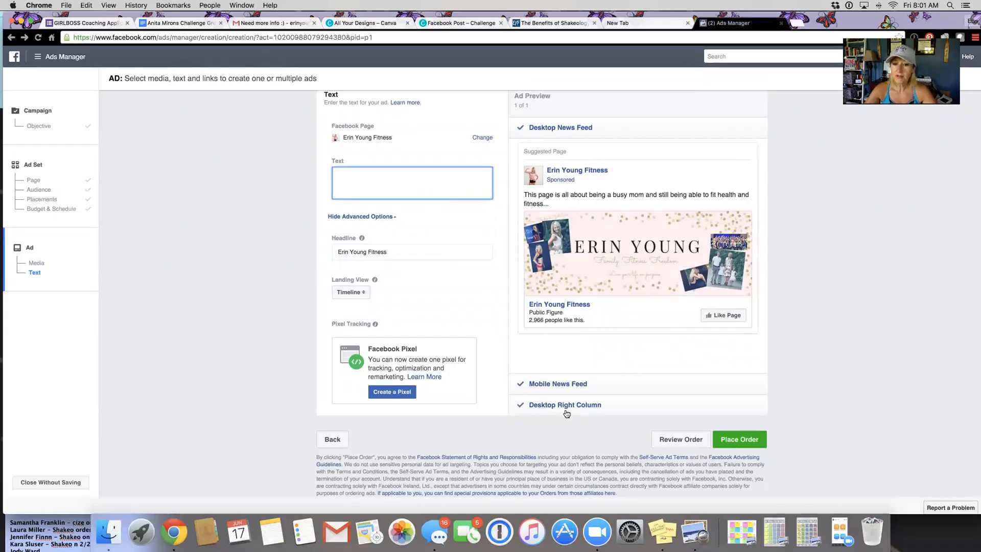
pyautogui.click(566, 384)
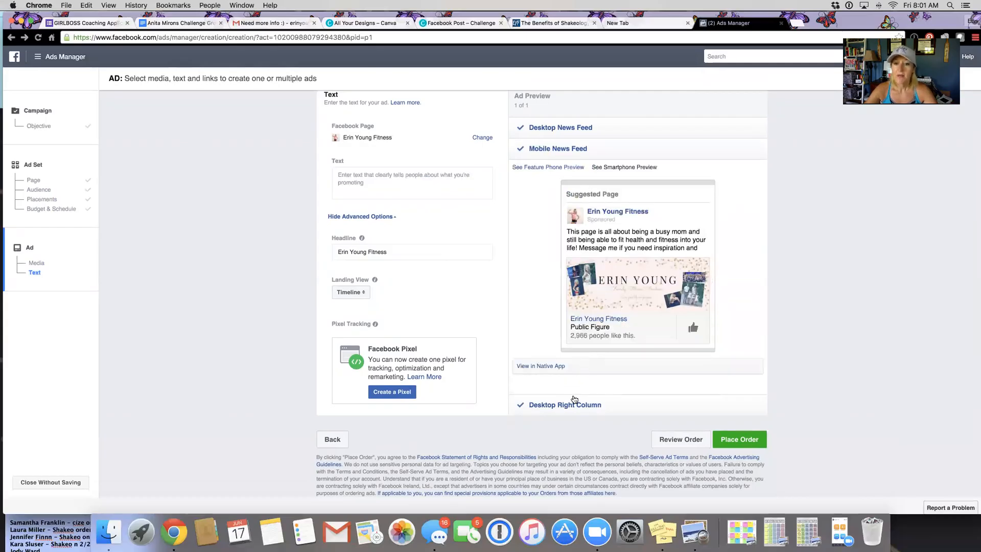
pyautogui.click(573, 402)
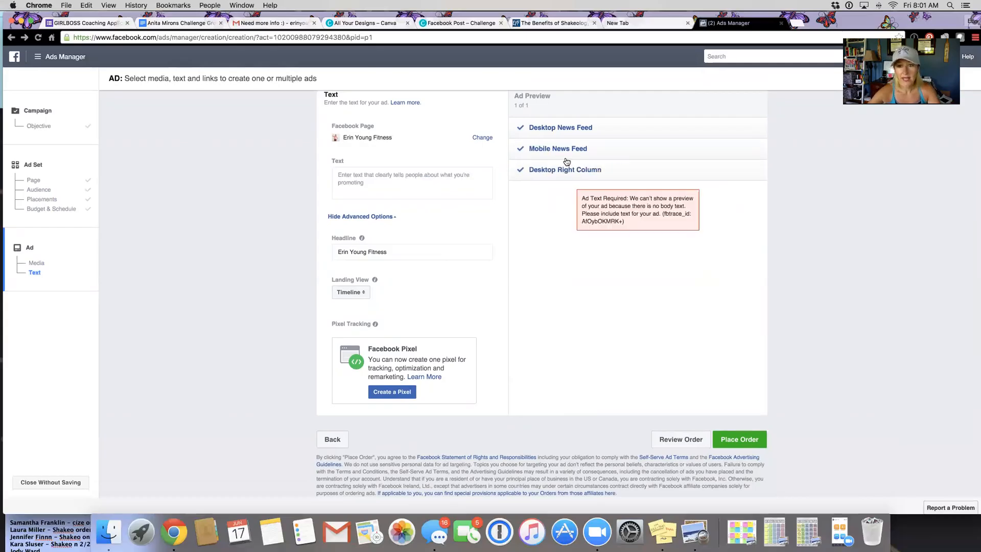
pyautogui.click(558, 128)
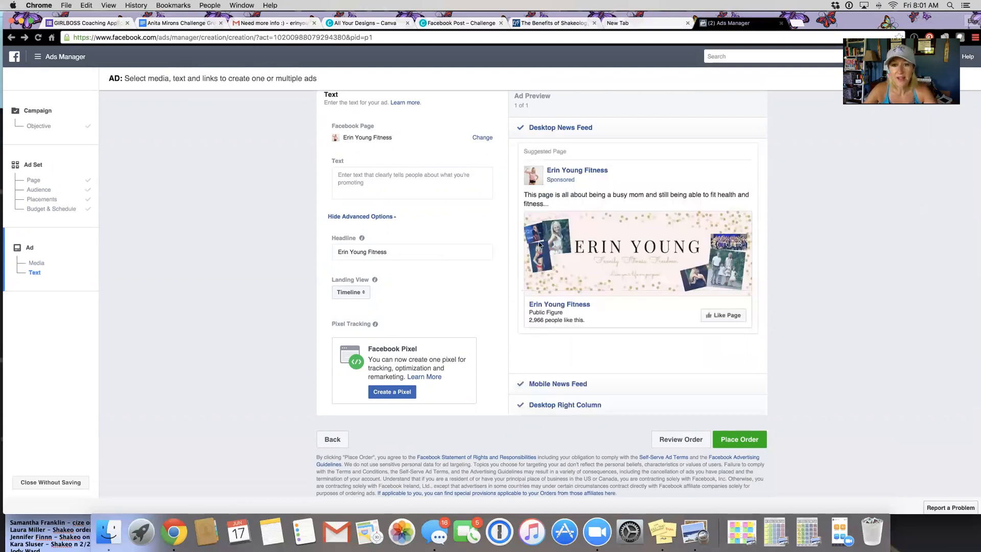
pyautogui.scroll(-2, 457, 300)
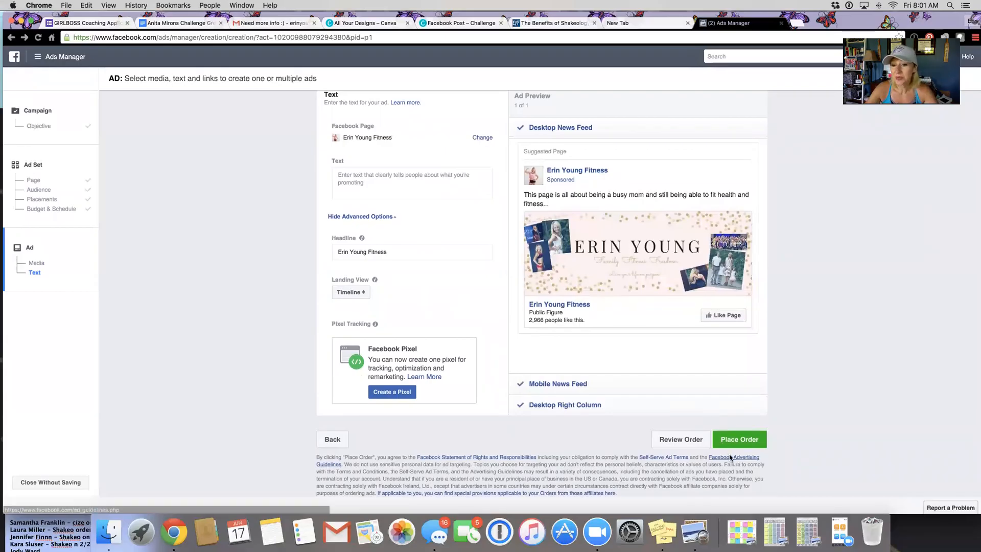
pyautogui.moveTo(633, 255)
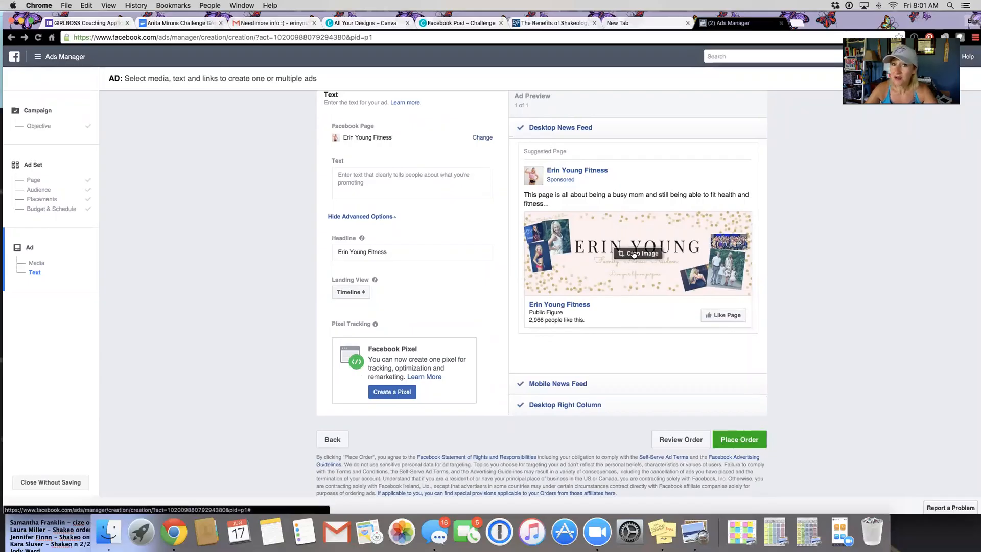
pyautogui.scroll(3, 633, 254)
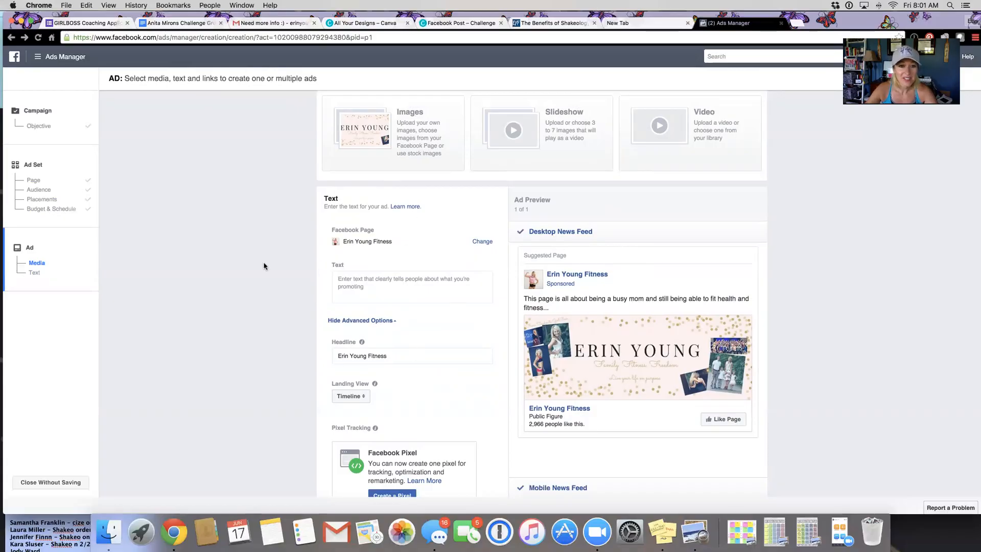
pyautogui.scroll(3, 261, 268)
pyautogui.scroll(-5, 261, 267)
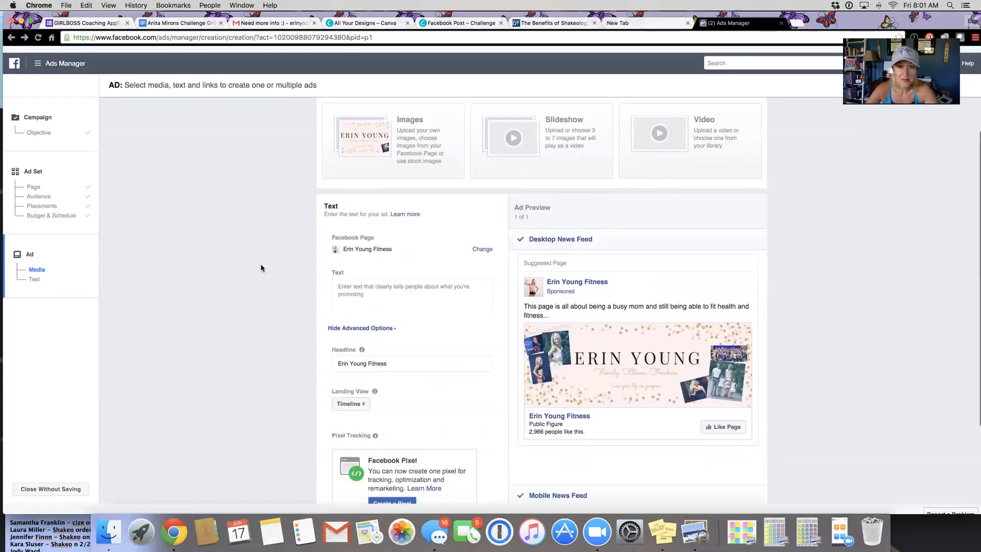